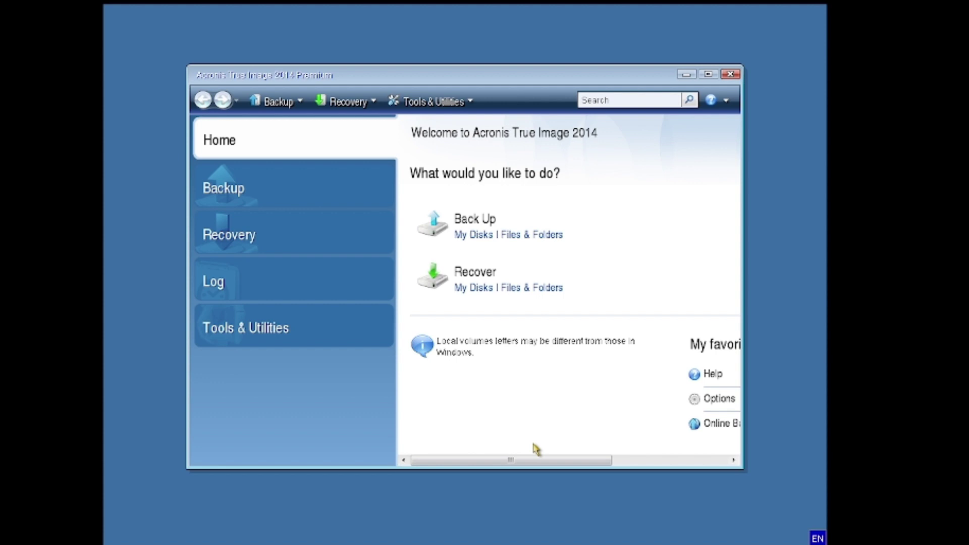
Step: Add the 60 GB VMware Disk 1 as a new disk and choose to initialize it in MBR layout
left_click(449, 102)
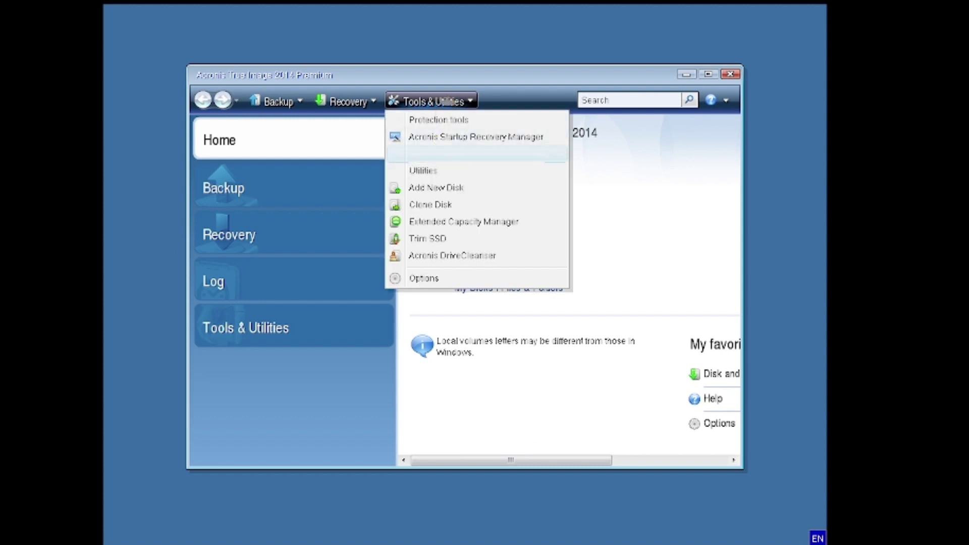
left_click(435, 190)
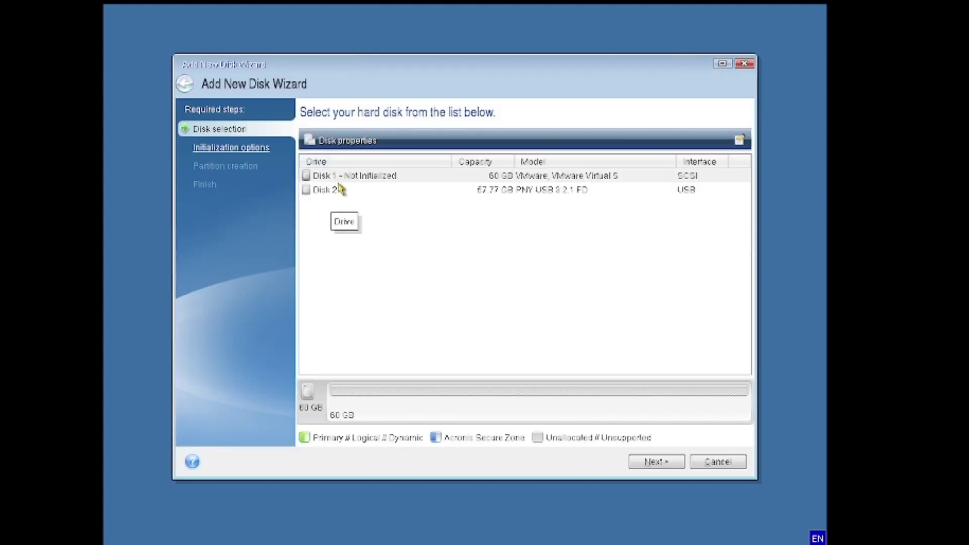
left_click(345, 176)
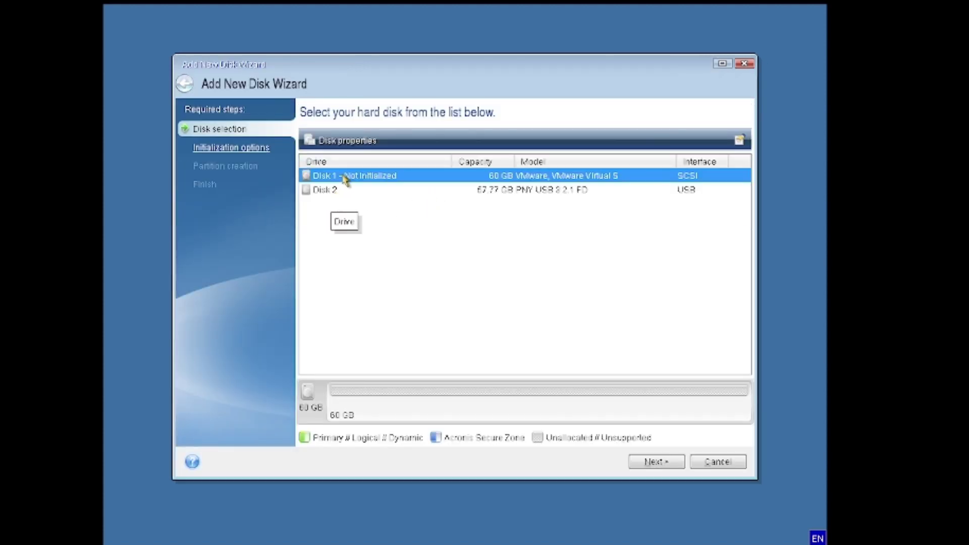
left_click(669, 464)
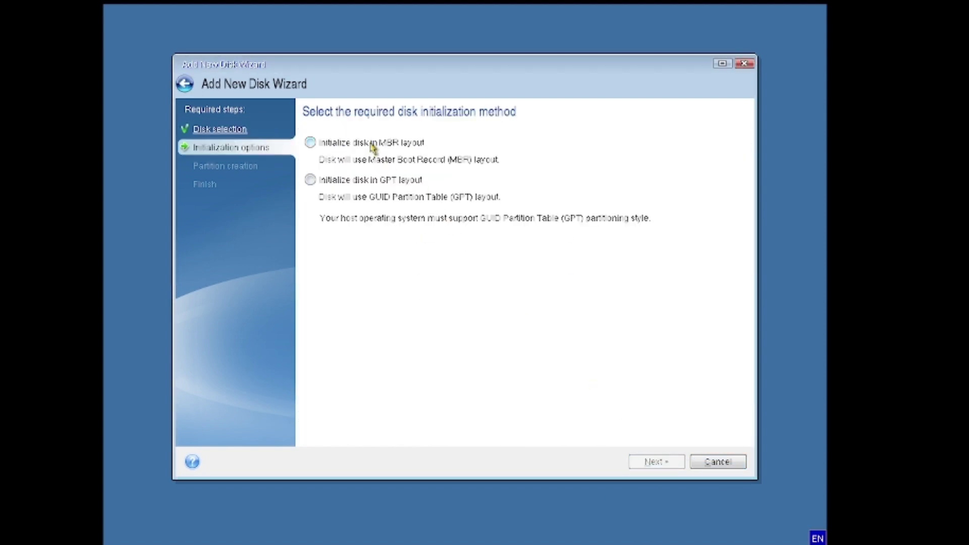
left_click(373, 146)
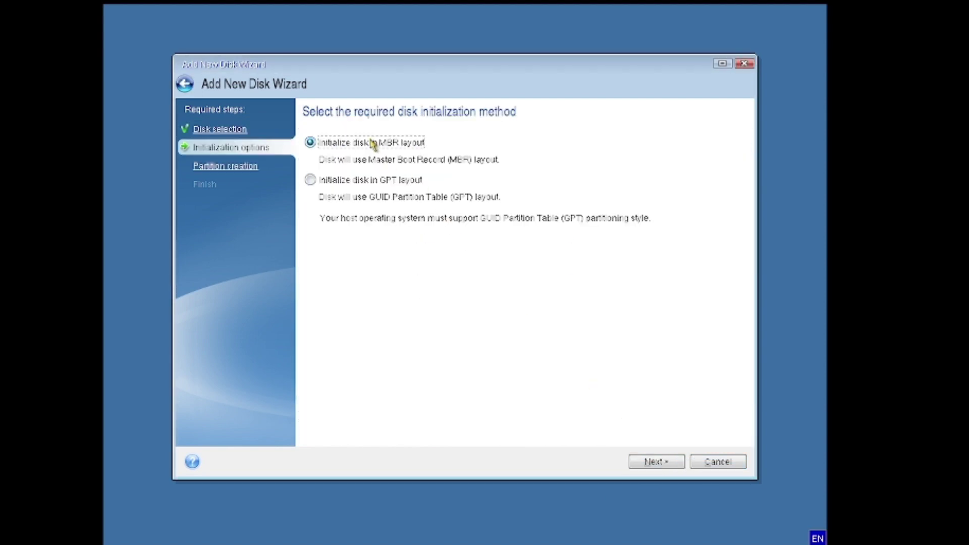
left_click(663, 461)
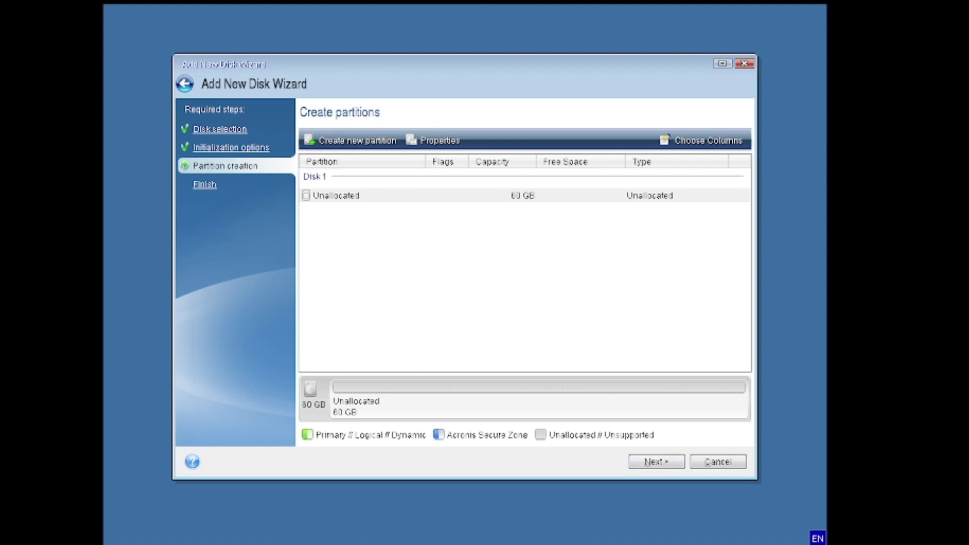
Step: Leave Disk 1's 60 GB unallocated without creating a partition and carry out the Add New Disk operation
left_click(347, 194)
left_click(350, 199)
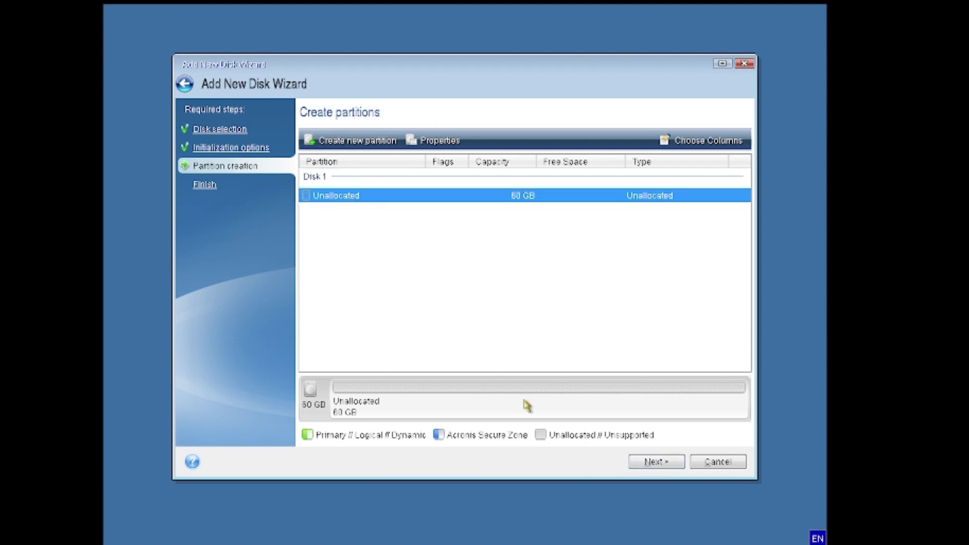
left_click(676, 463)
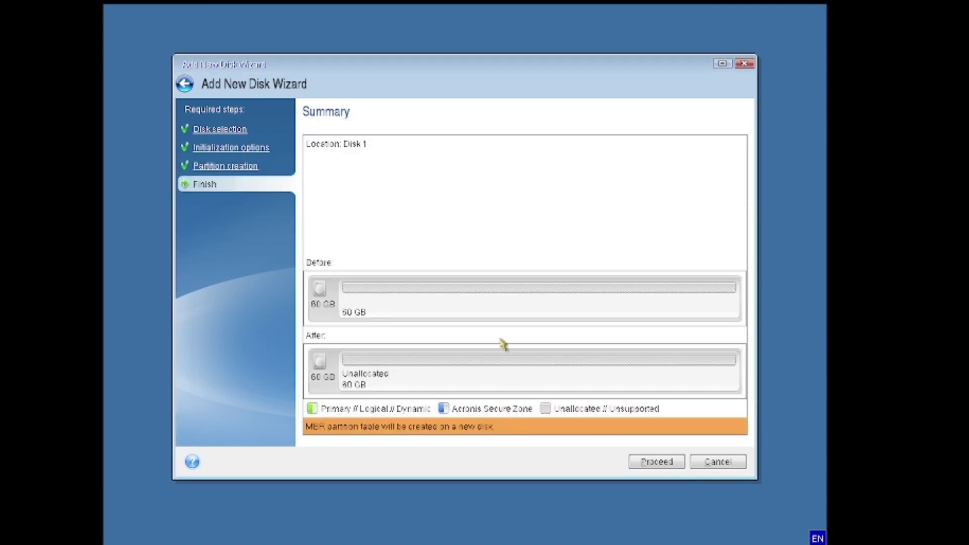
left_click(651, 461)
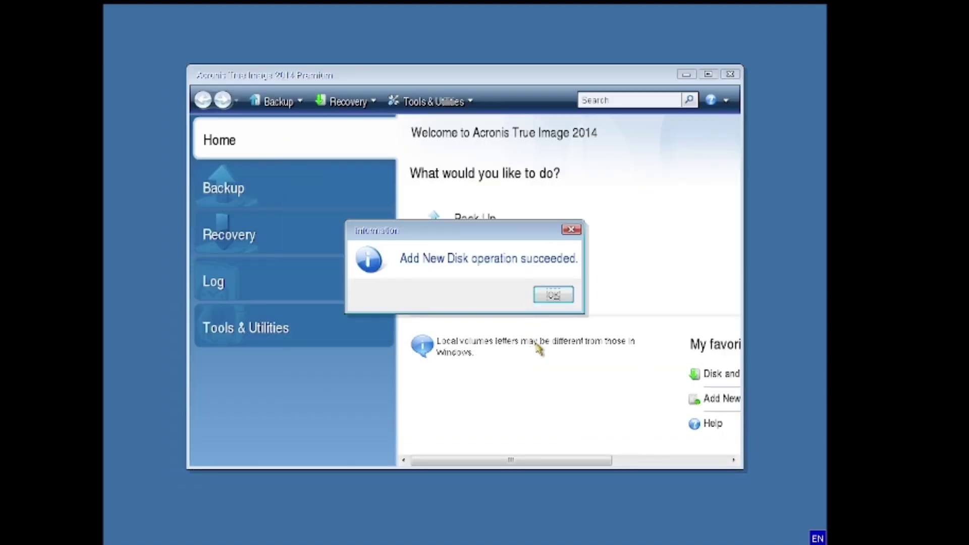
left_click(553, 295)
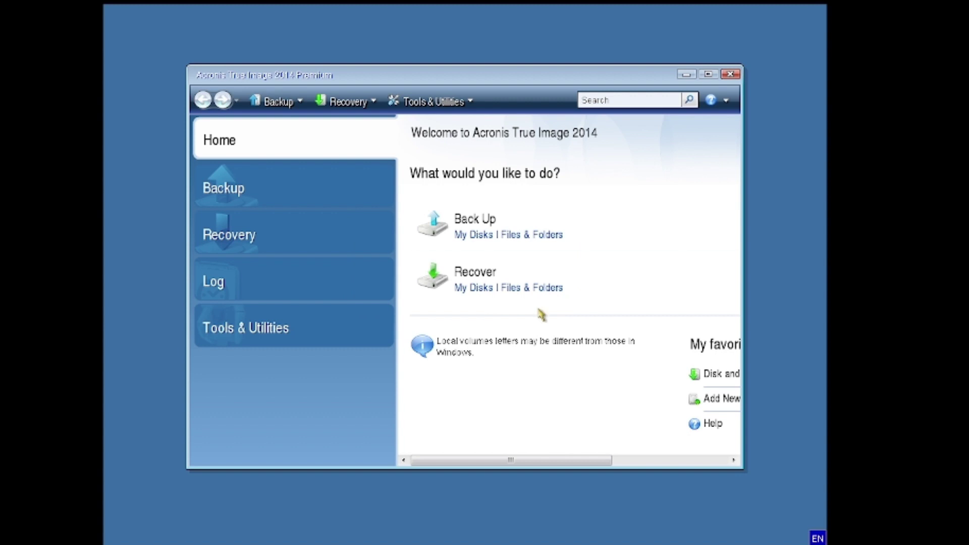
Step: Recover whole disks and partitions from the pbdot4 backup, selecting MBR and Track 0 and the NTFS (PQSERVICE) partition
left_click(470, 289)
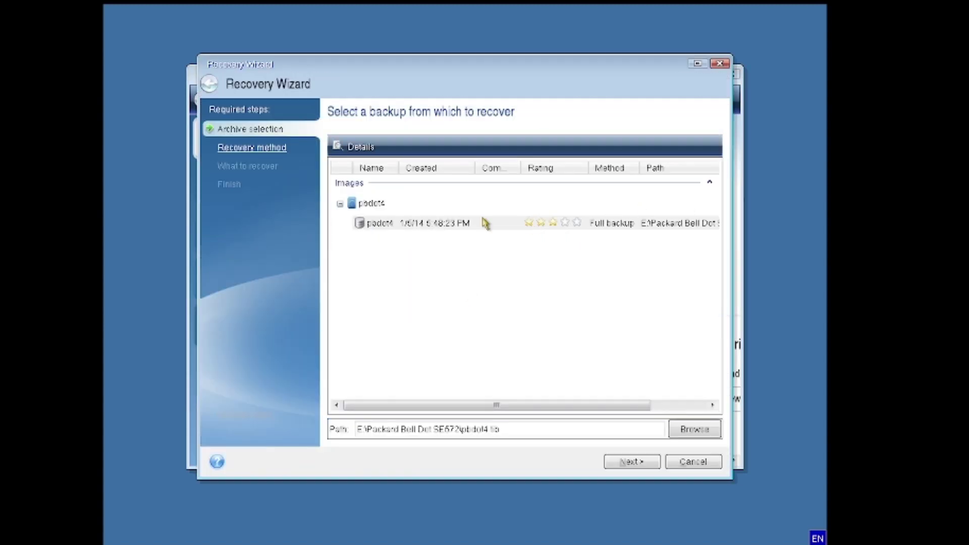
left_click(637, 467)
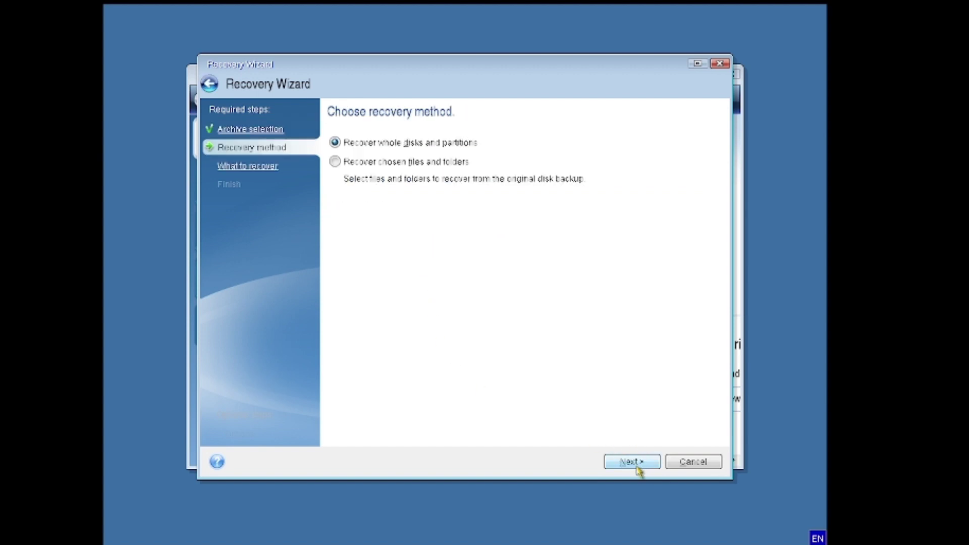
left_click(637, 467)
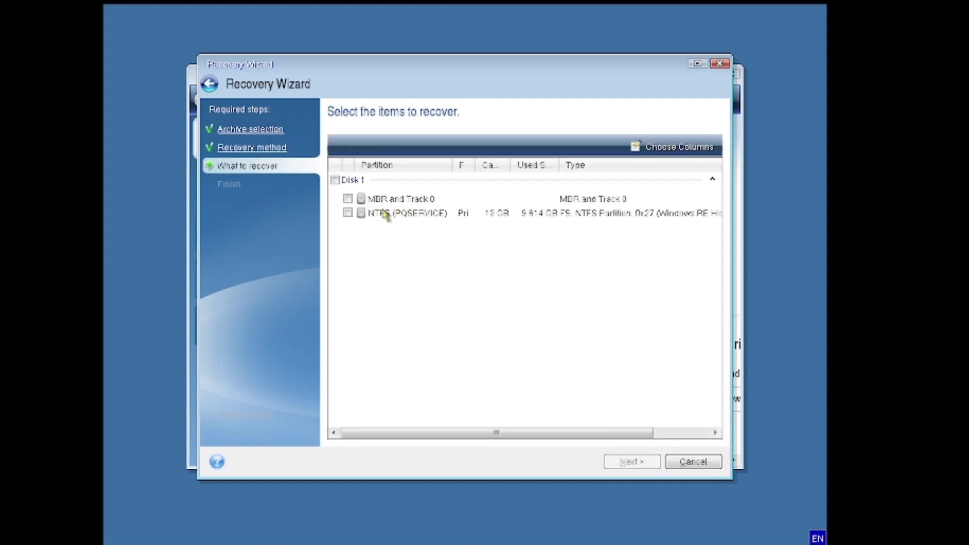
left_click(348, 199)
left_click(351, 214)
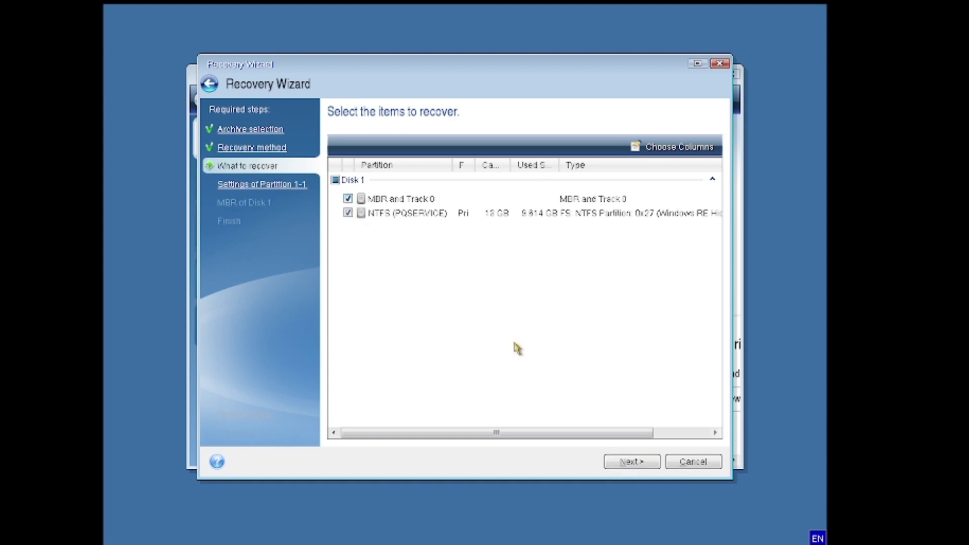
left_click(628, 462)
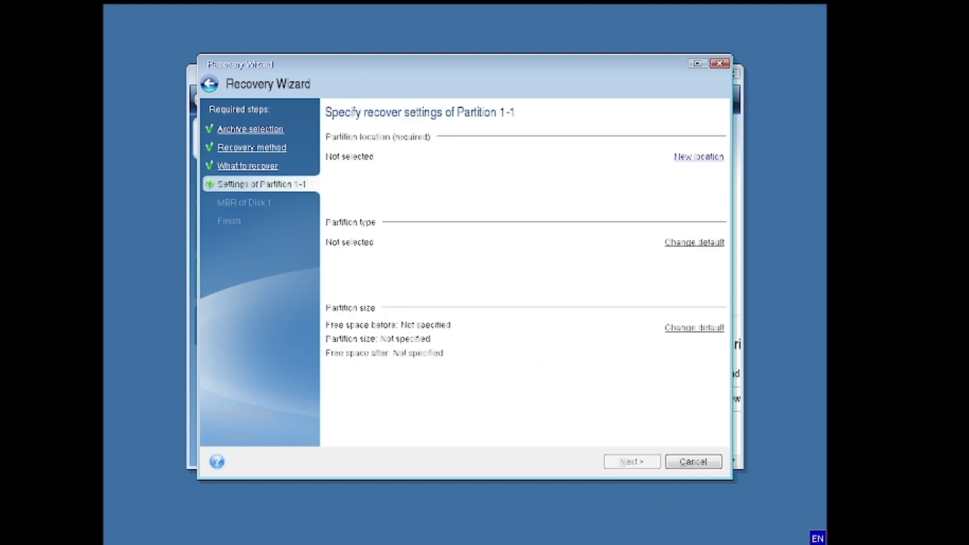
Step: Set the unallocated 60 GB space on Disk 1 as the new location for Partition 1-1
left_click(687, 158)
left_click(373, 236)
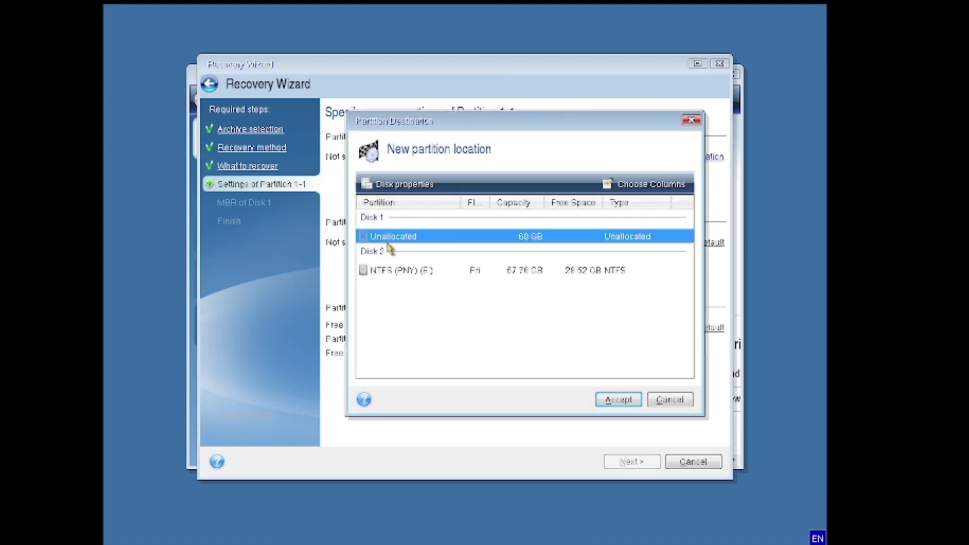
left_click(618, 399)
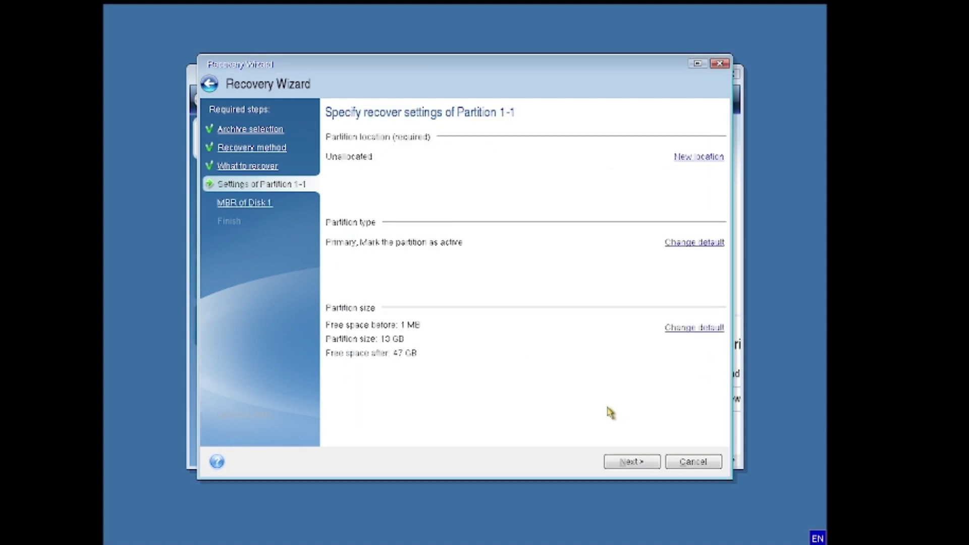
left_click(631, 462)
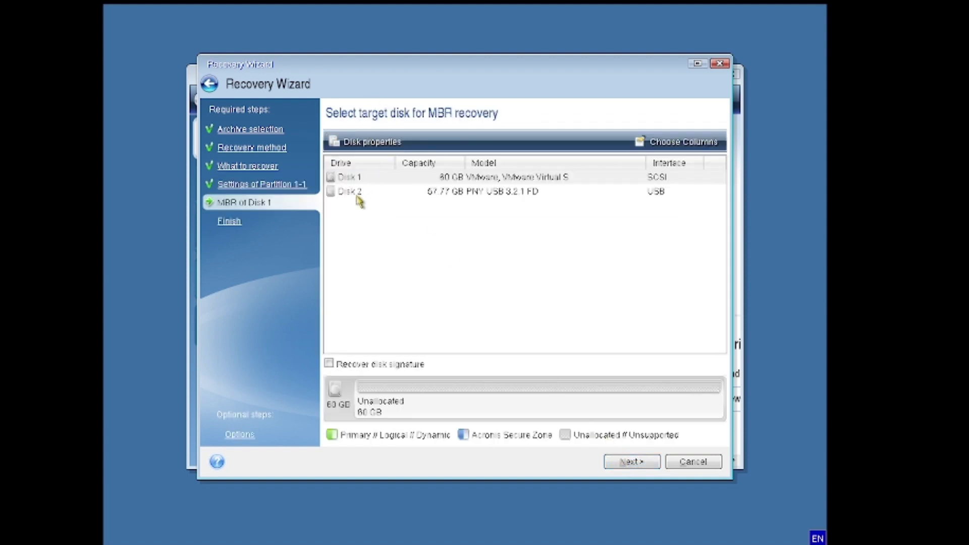
Step: Choose Disk 1 as the target for MBR recovery and start the recovery
left_click(483, 181)
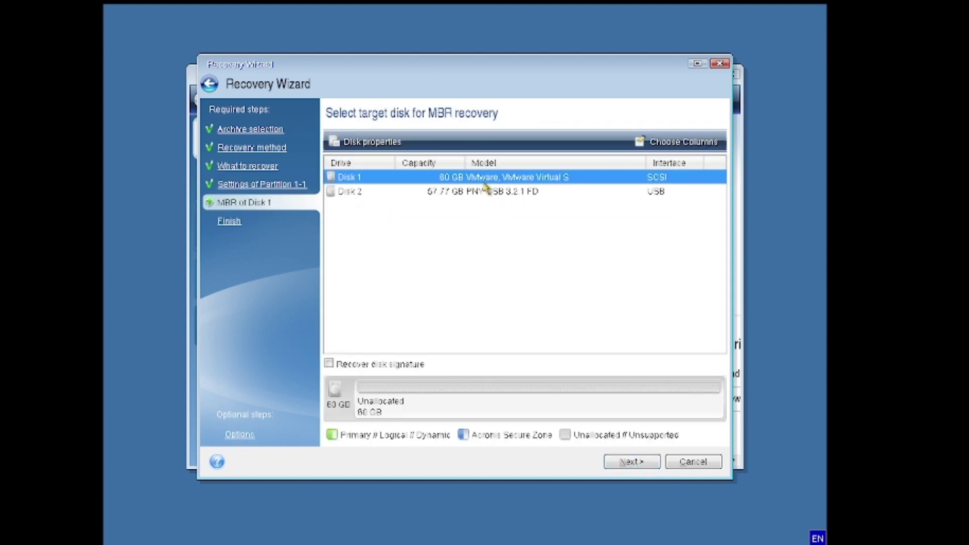
left_click(630, 462)
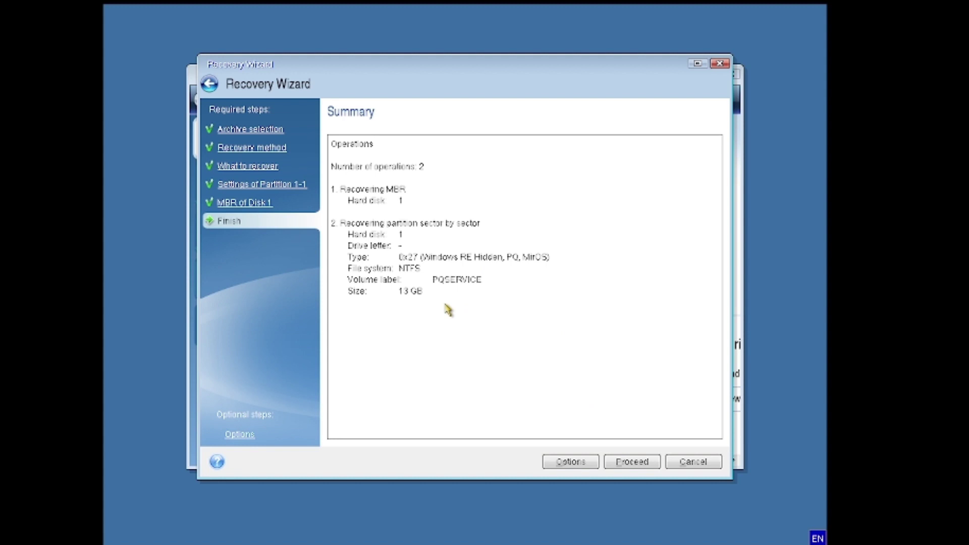
left_click(636, 463)
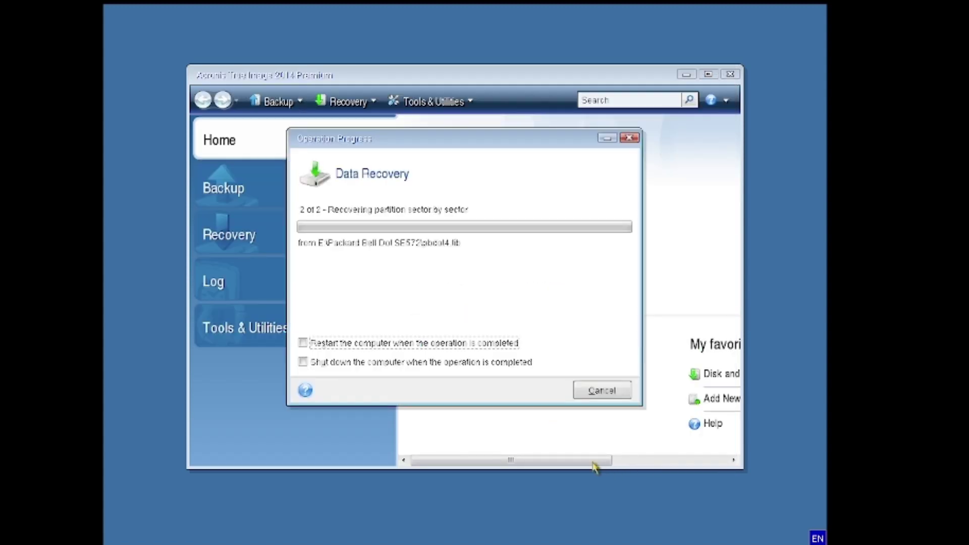
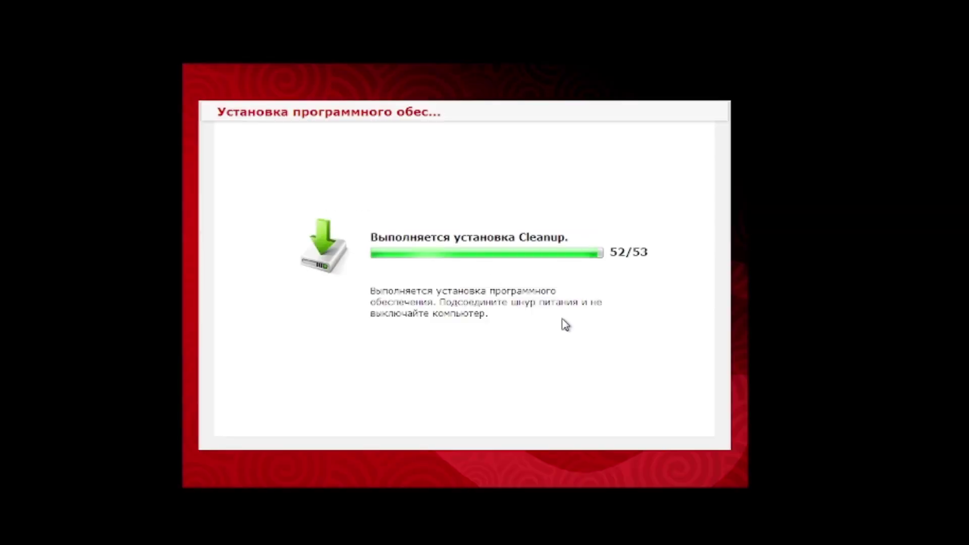
Step: Accept Россия with Russian formats and keyboard layout in Windows setup, and switch the input language to English (US)
key("alt+Tab")
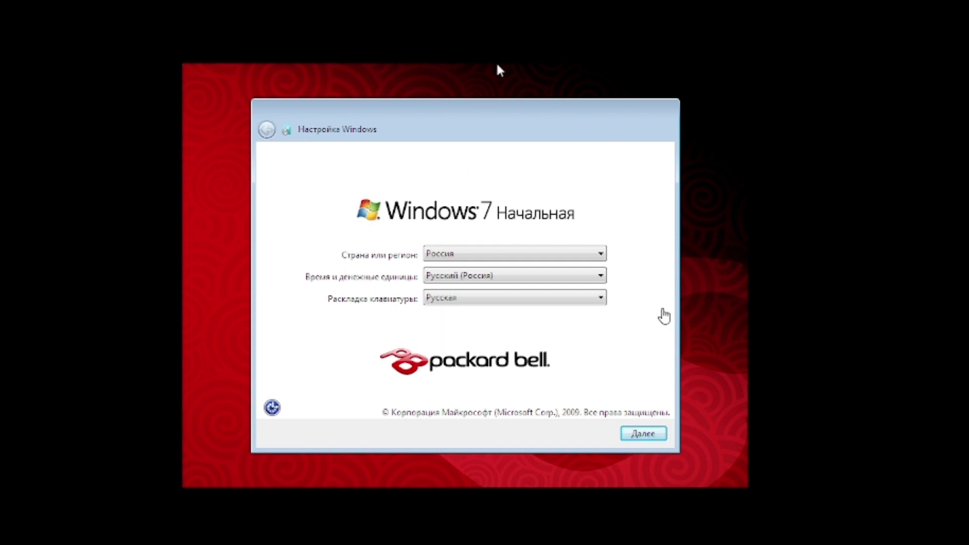
left_click(642, 434)
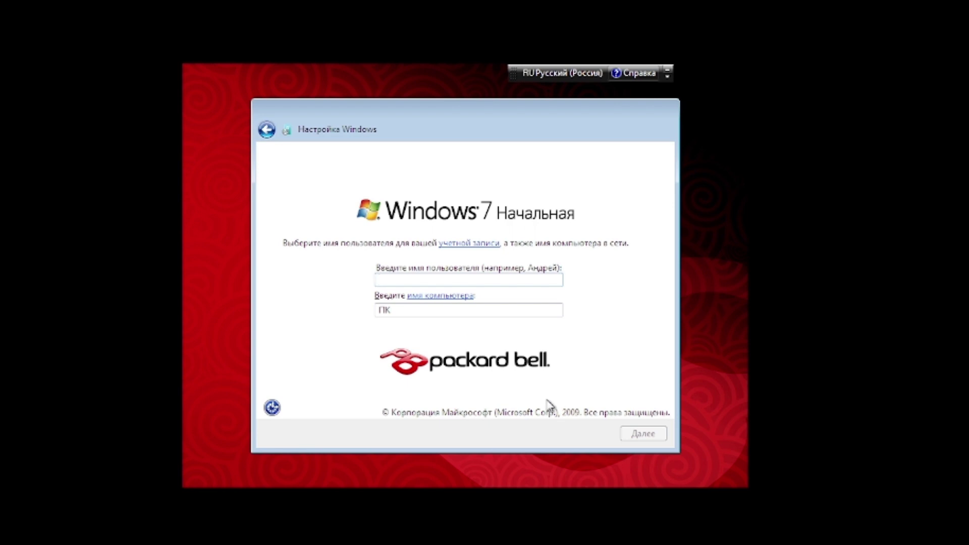
left_click(531, 73)
left_click(546, 110)
Step: Set the user name to SPCPlainfield and the computer name to fkjsdgjilsdgiuj
left_click(420, 278)
type("SPCPlainfield")
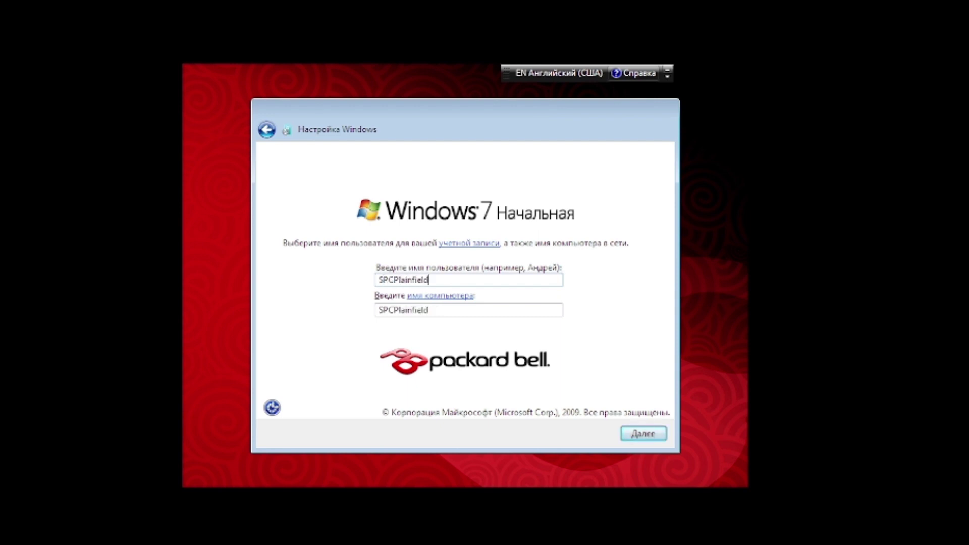
key("Tab")
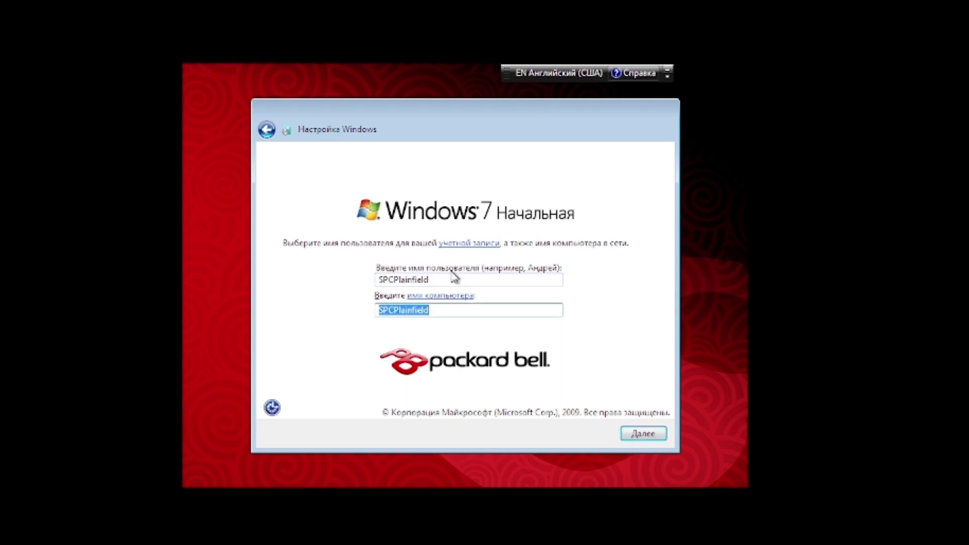
type("fkjsdgjlsdgiuj")
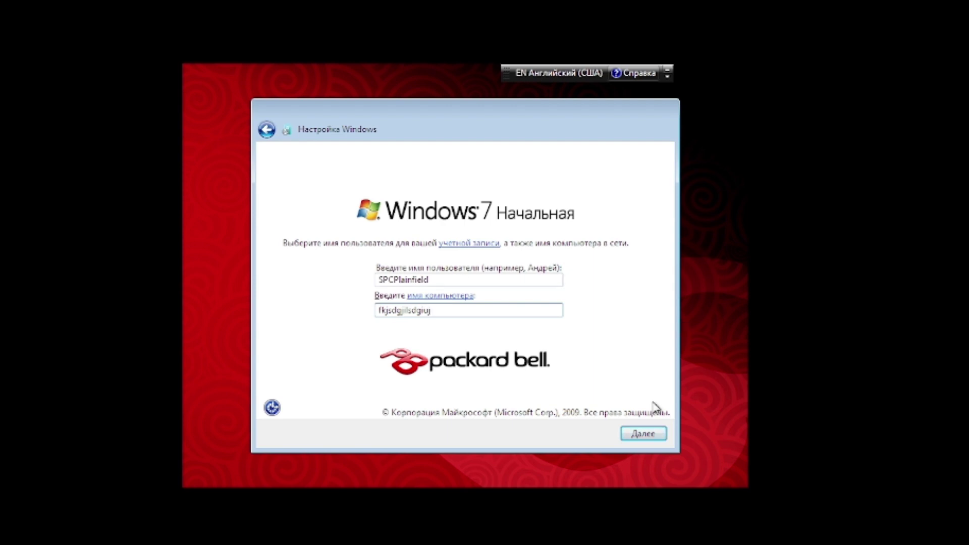
left_click(642, 434)
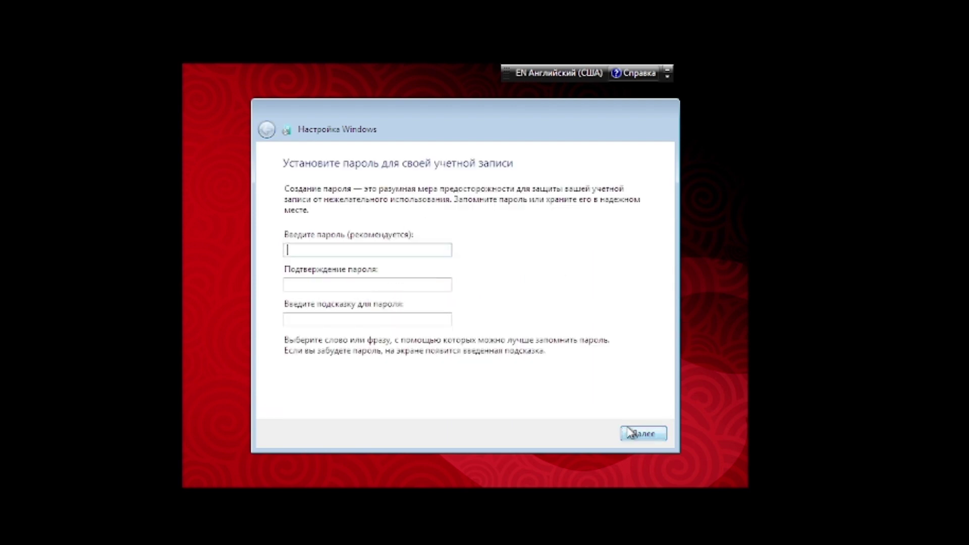
Step: Skip creating an account password and accept both the Microsoft Windows and Acer license terms
left_click(652, 440)
left_click(374, 278)
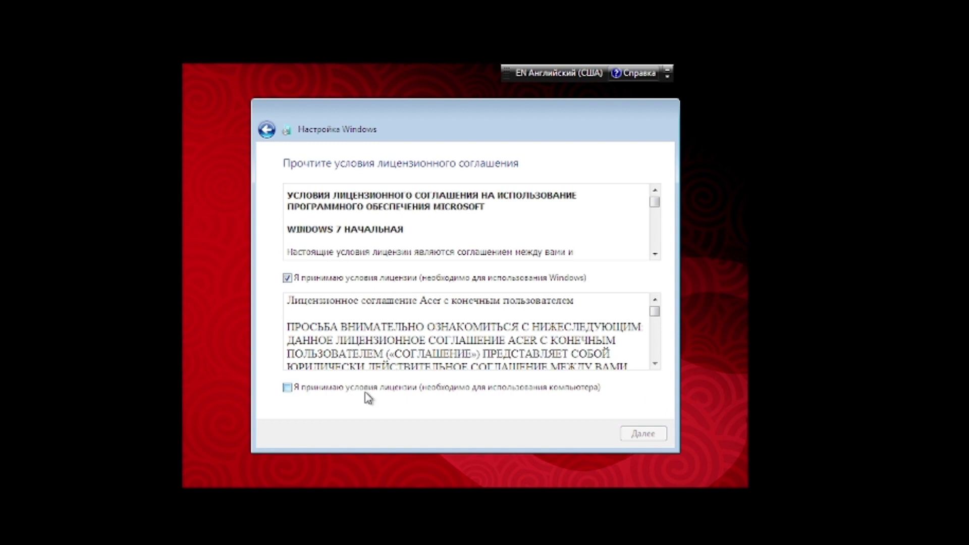
left_click(366, 390)
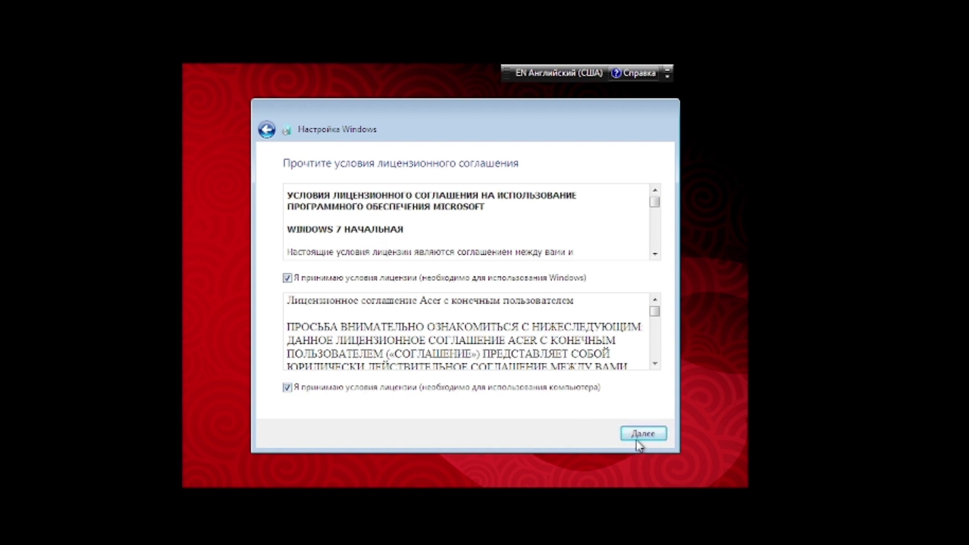
left_click(638, 443)
Step: Complete the remaining Windows setup pages, keeping the (UTC+03:00) Волгоград, Москва, Санкт-Петербург time zone with automatic daylight saving
left_click(362, 232)
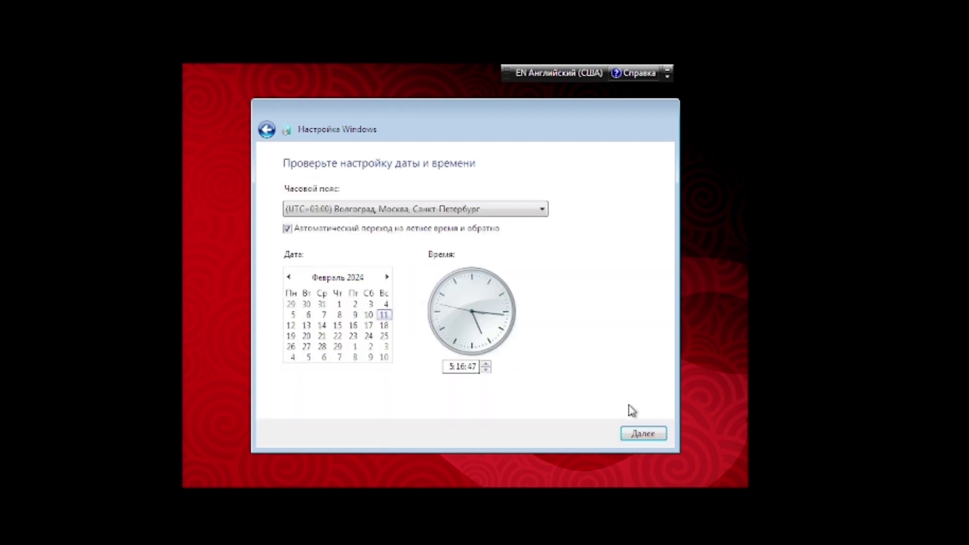
left_click(654, 435)
left_click(531, 241)
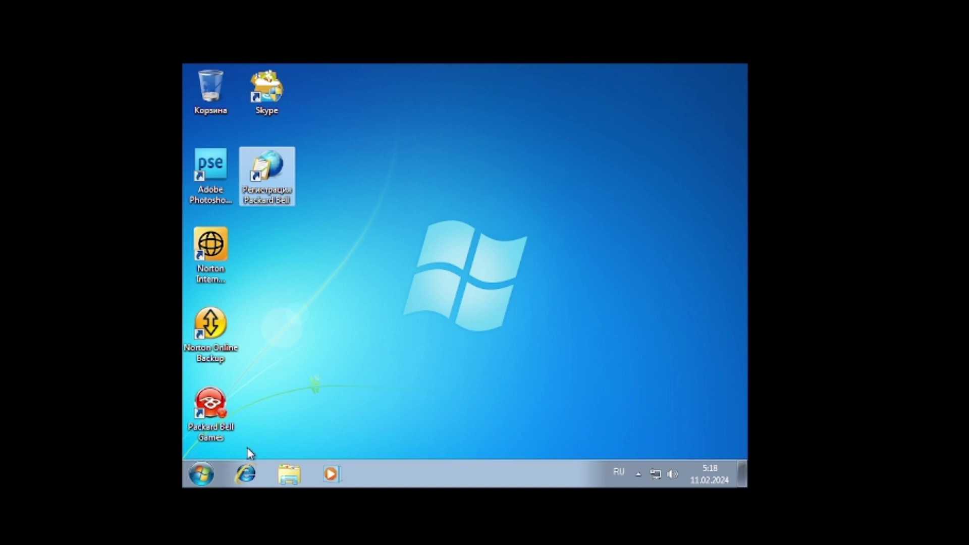
Step: Examine the full list of installed programs through to its end
left_click(210, 469)
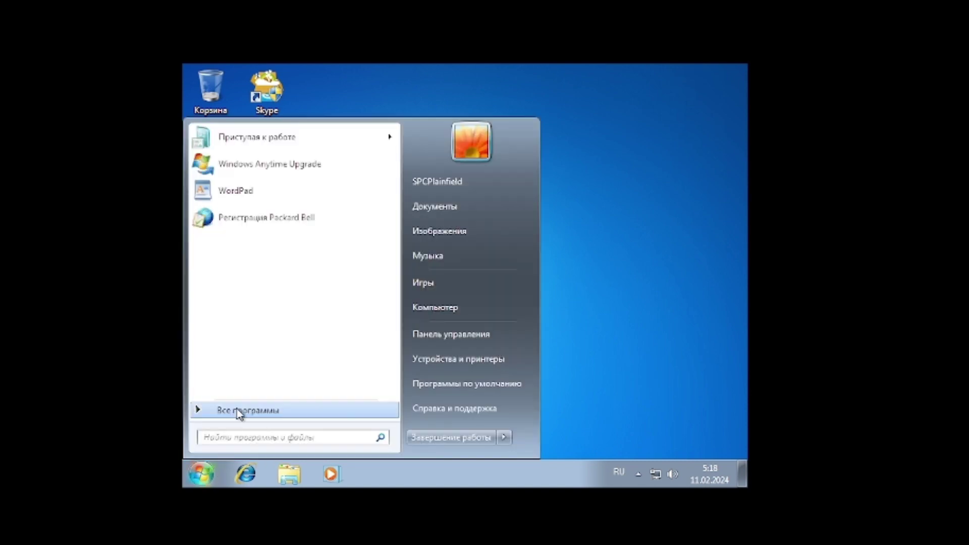
left_click(235, 409)
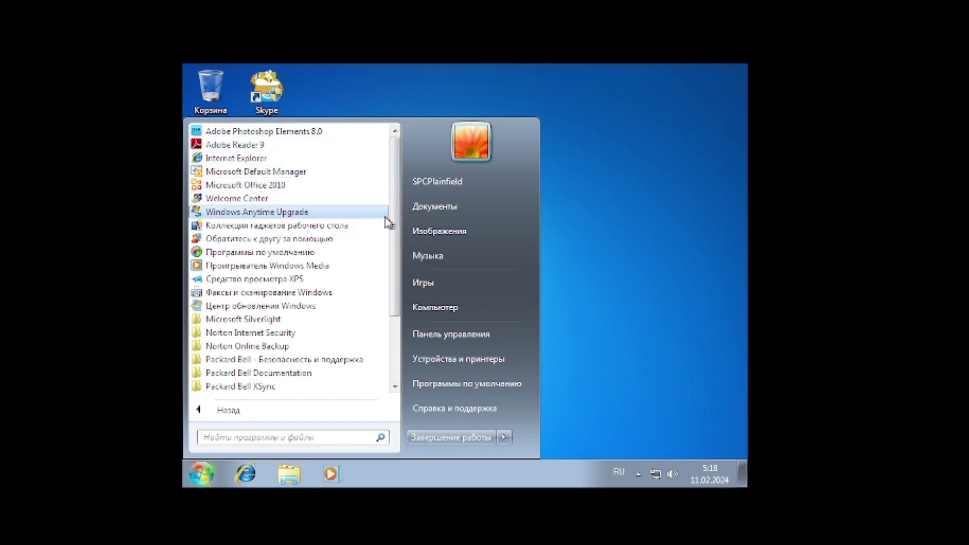
left_click_drag(396, 222, 408, 348)
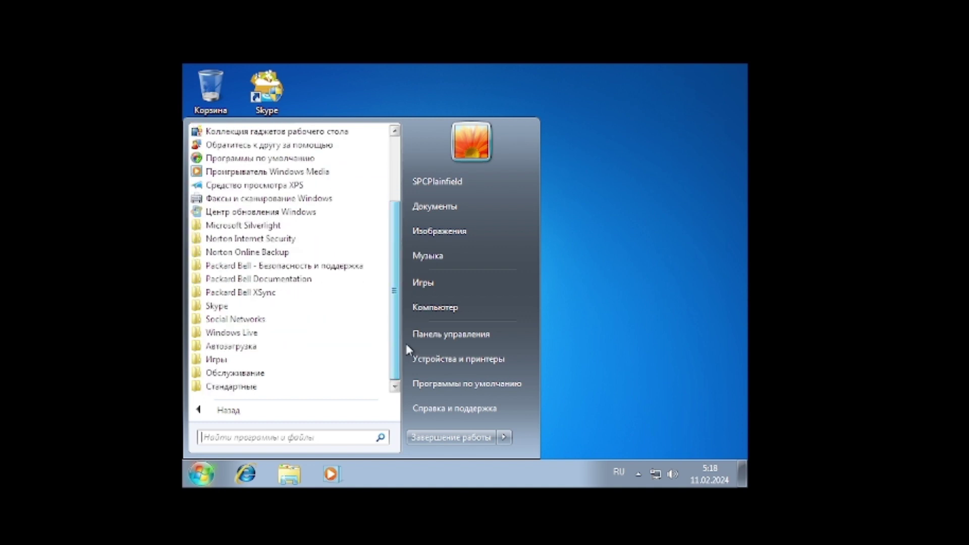
Step: Examine the contents of the Стандартные and Обслуживание program folders
left_click(278, 386)
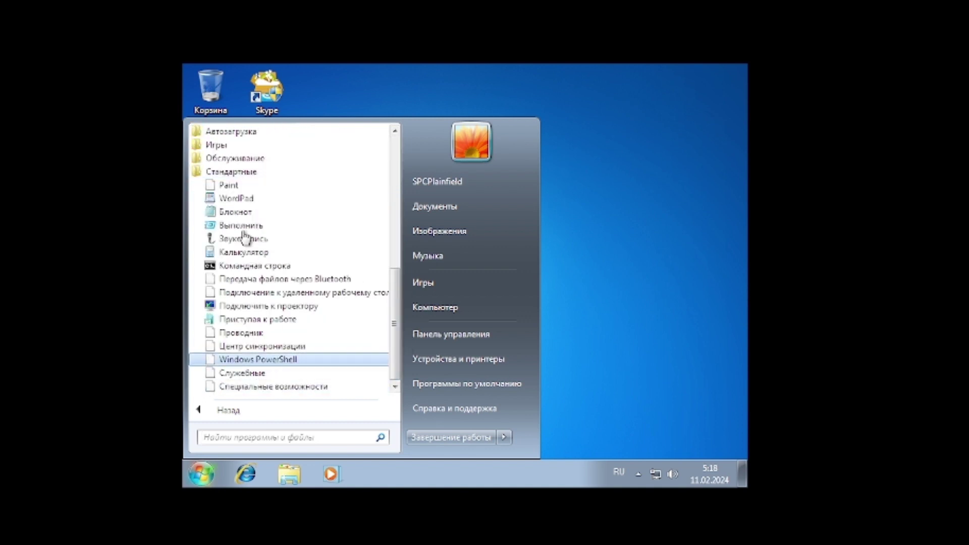
left_click(228, 174)
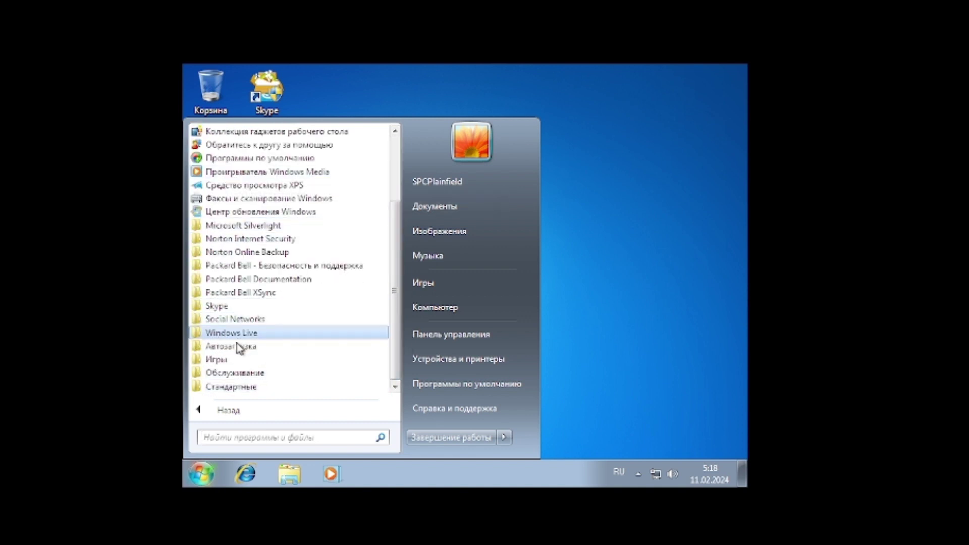
left_click(236, 376)
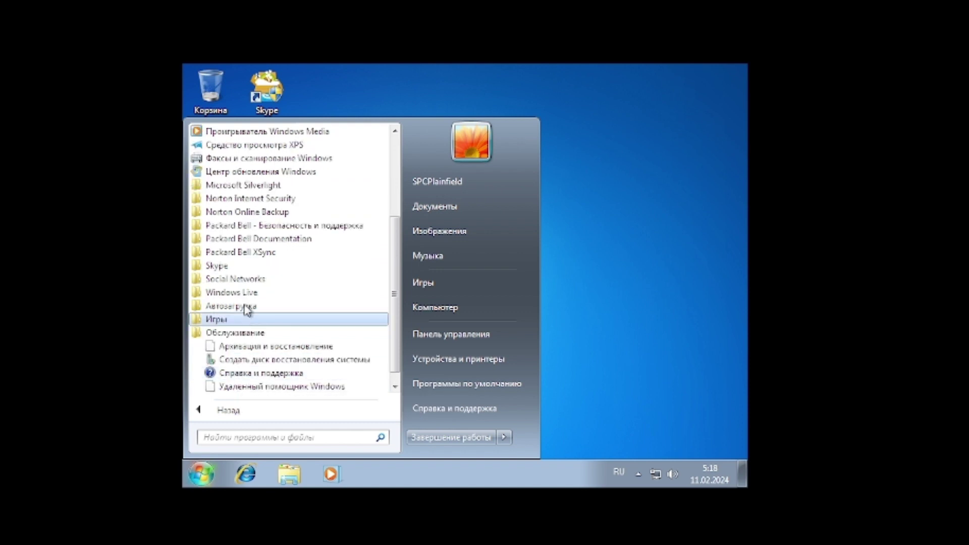
left_click(236, 332)
Step: Launch Dora's Carnival Adventure from the Игры program folder and skip the Packard Bell product registration
left_click(212, 358)
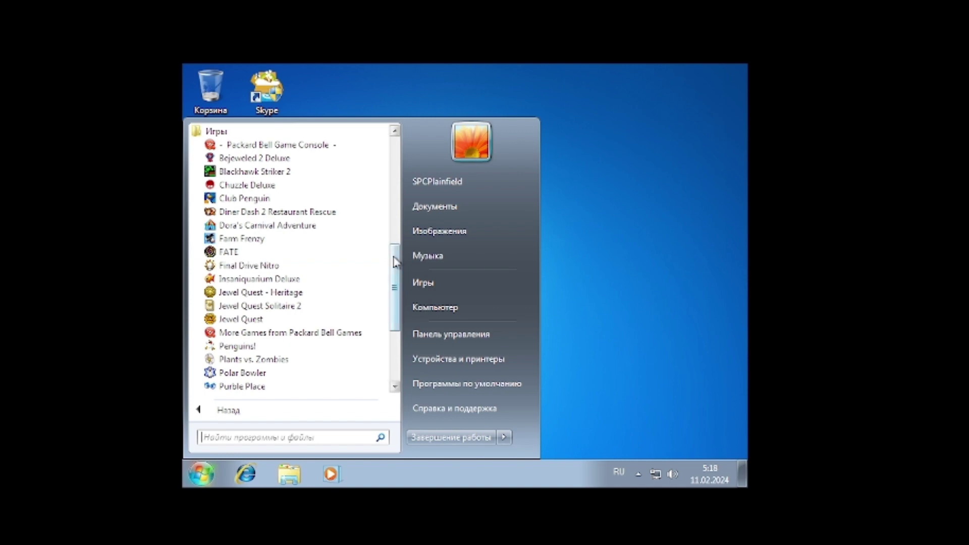
left_click_drag(399, 282, 390, 311)
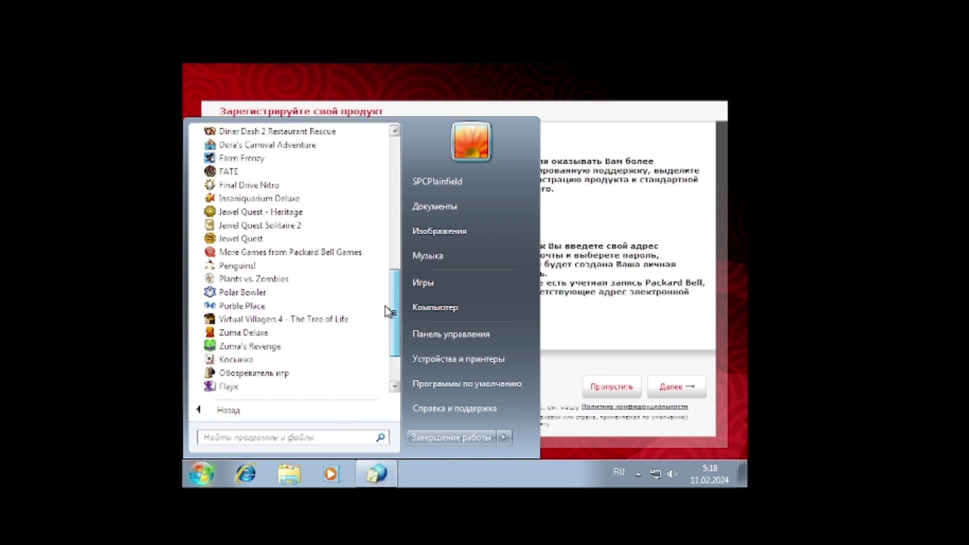
left_click_drag(386, 311, 387, 293)
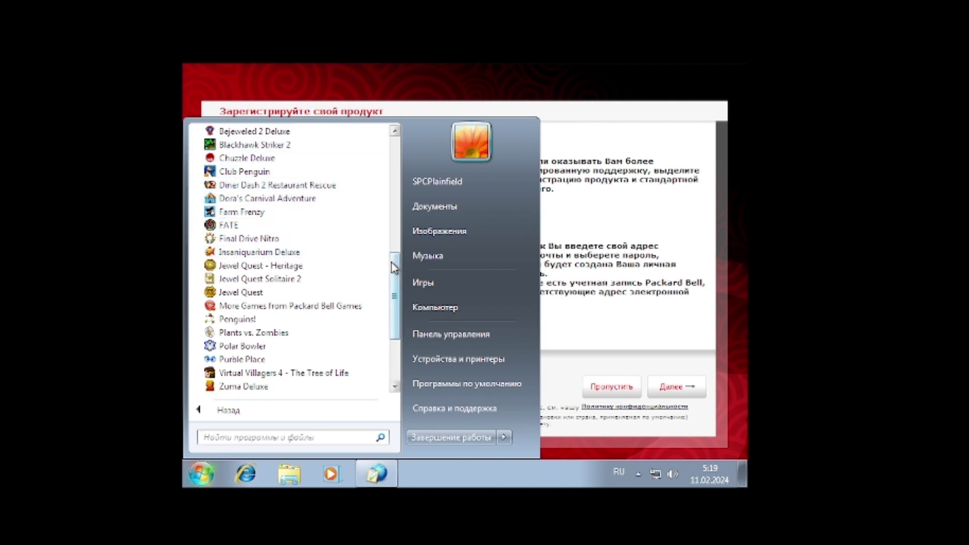
scroll(394, 270, "up", 1)
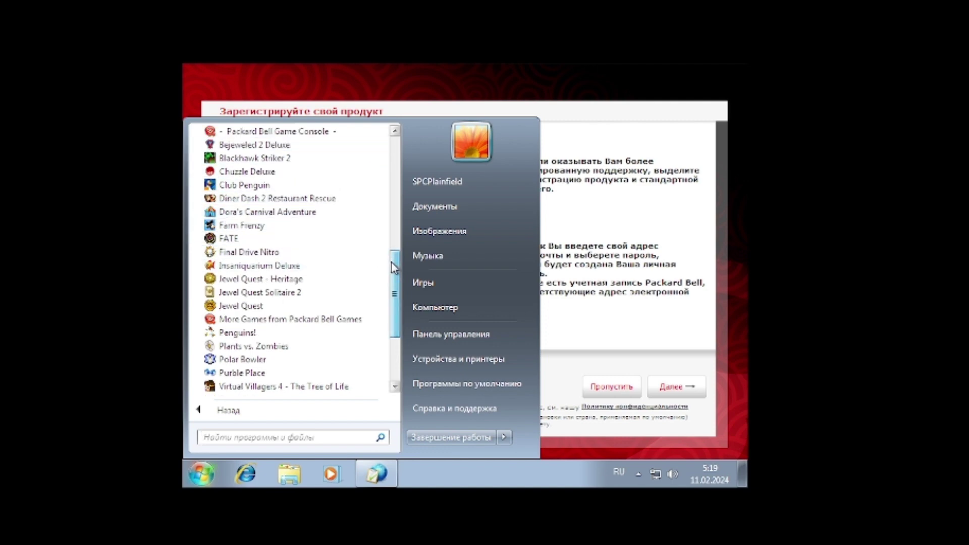
left_click(293, 211)
left_click(609, 386)
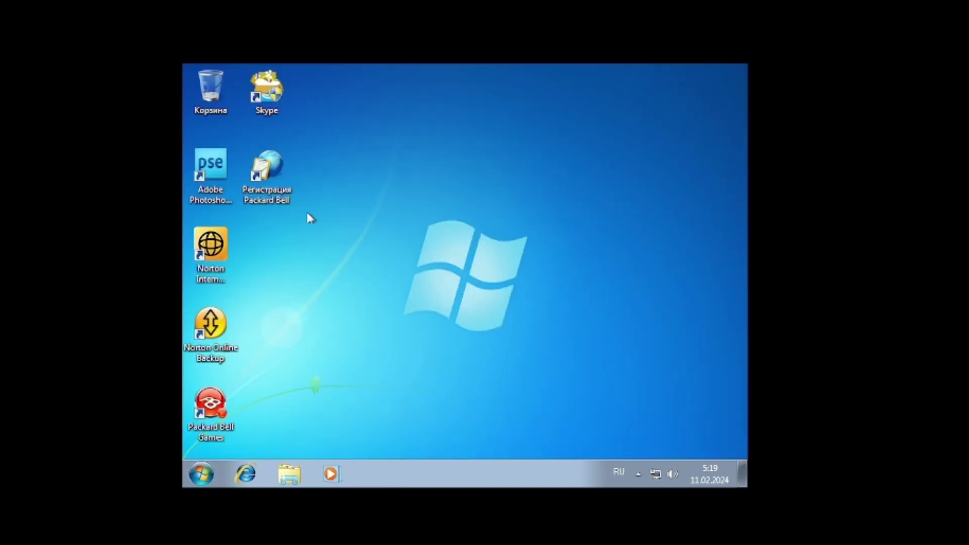
Step: Examine the Microsoft Silverlight, Norton and Packard Bell folders in the list of installed programs
left_click(198, 472)
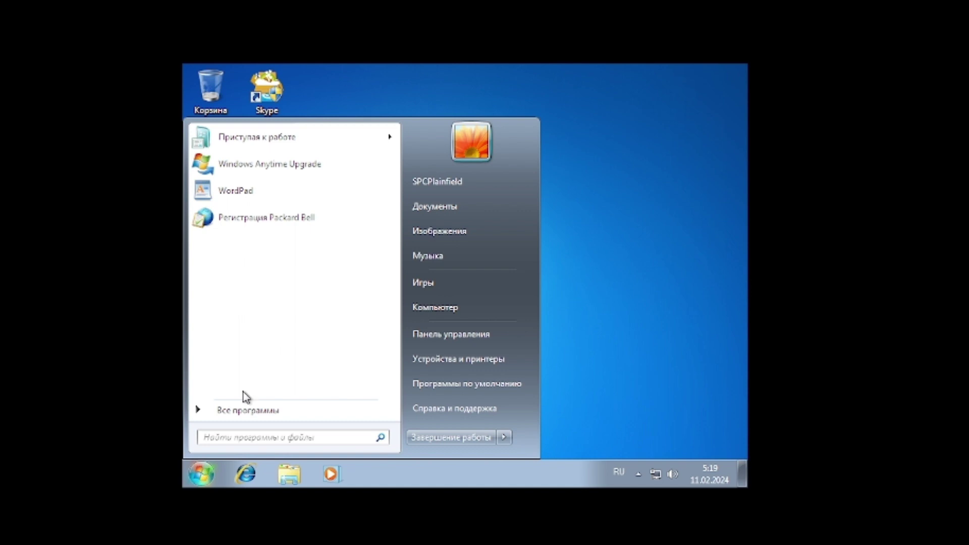
left_click(255, 415)
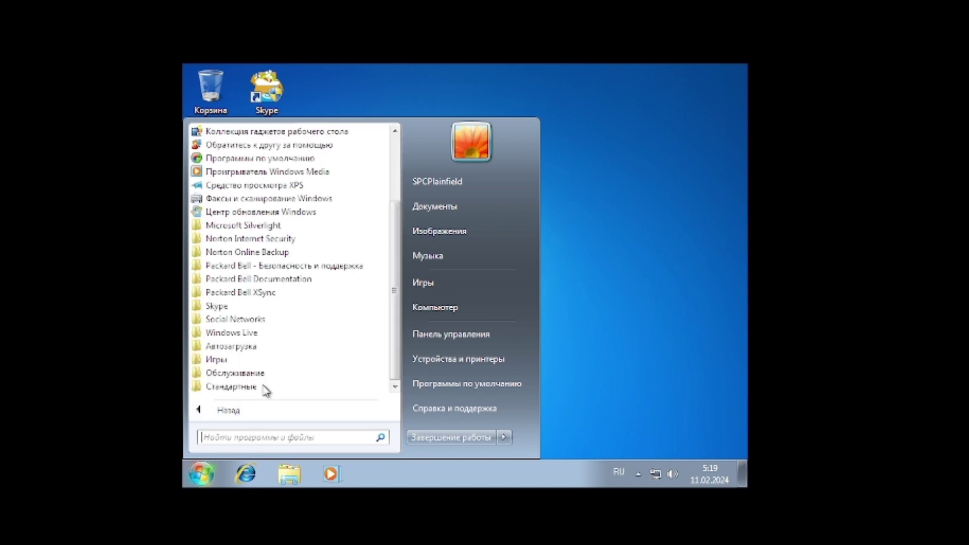
left_click(271, 227)
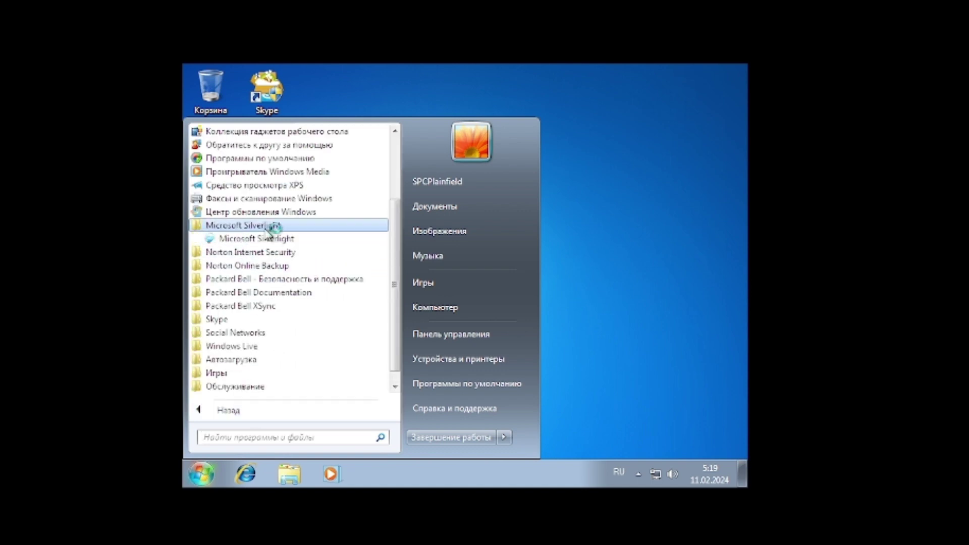
left_click(271, 226)
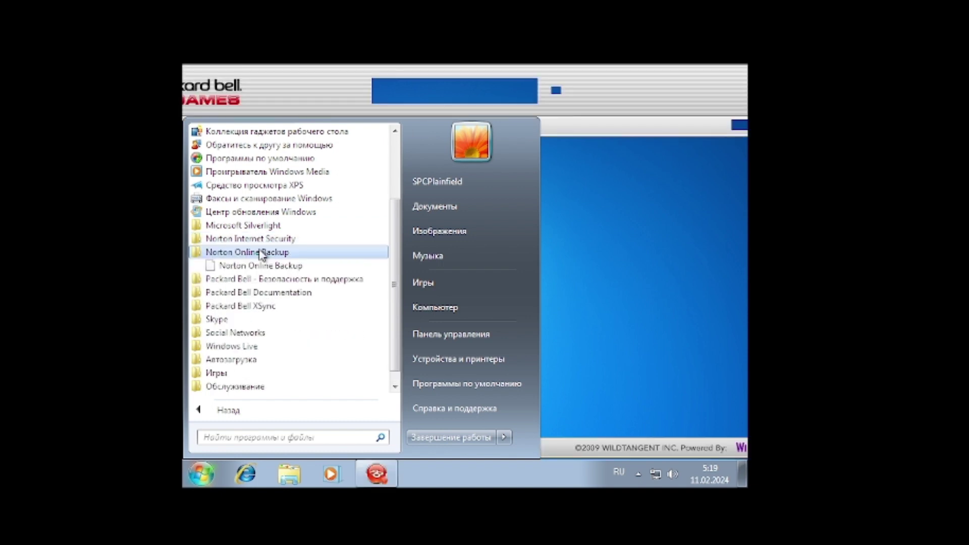
left_click(259, 252)
left_click(260, 252)
left_click(261, 266)
left_click(256, 279)
left_click(253, 280)
Step: Launch Packard Bell XSync Launcher, allowing LinkEngine.exe to make changes, and close the Packard Bell Games window
left_click(247, 293)
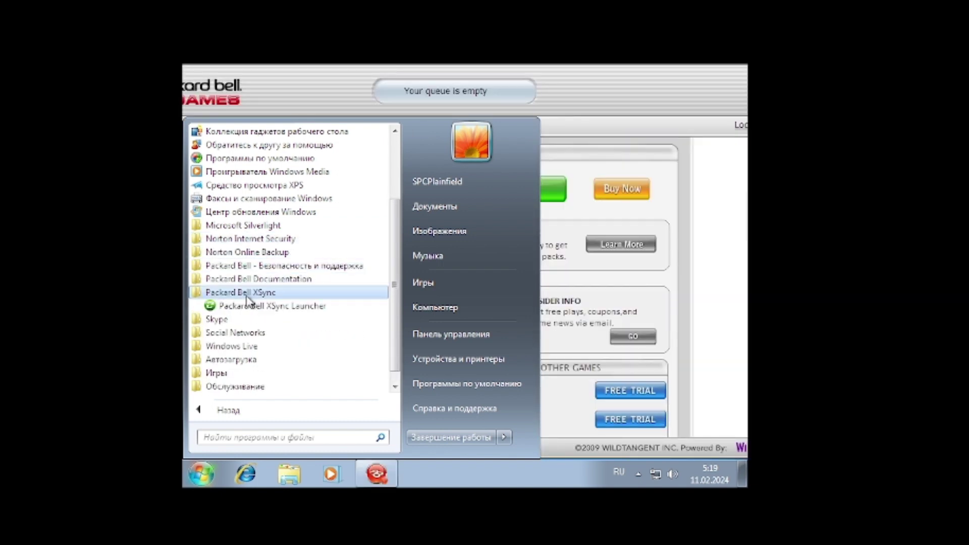
left_click(249, 306)
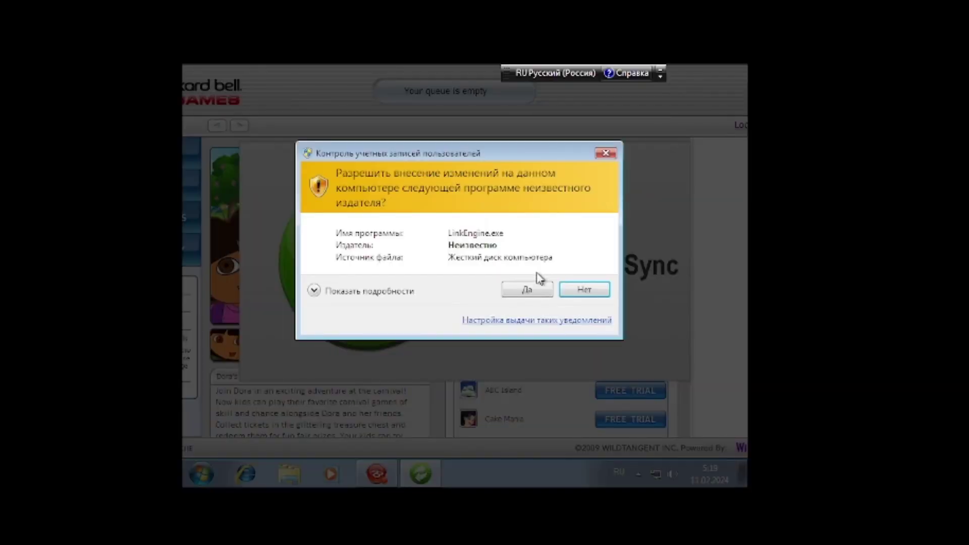
left_click(537, 287)
left_click_drag(682, 102, 529, 117)
left_click(651, 106)
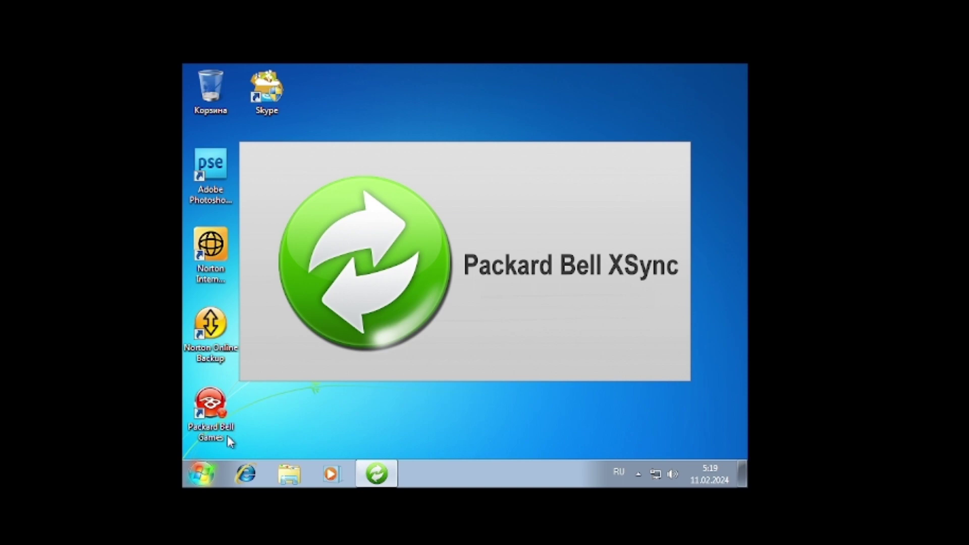
Step: Launch Social Networks from its folder among the installed programs
key("super")
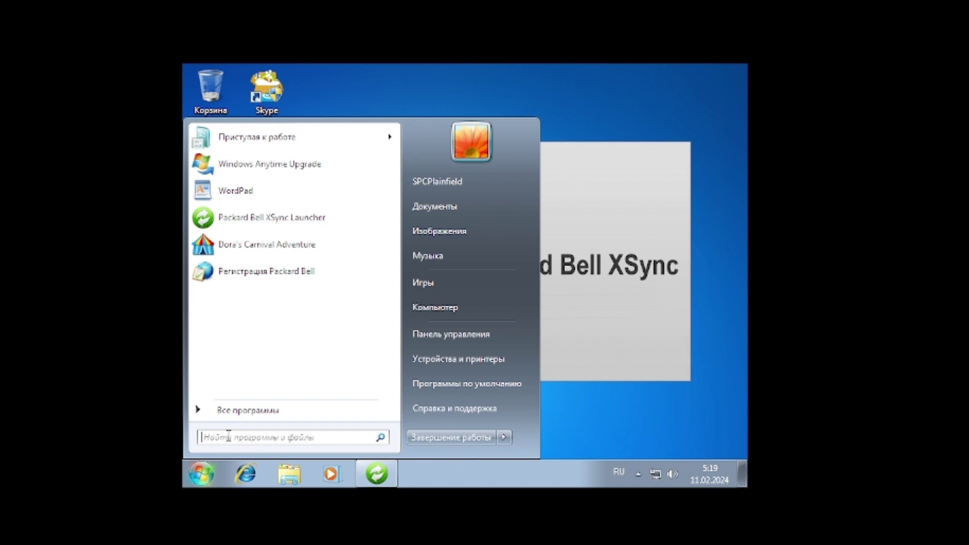
left_click(251, 413)
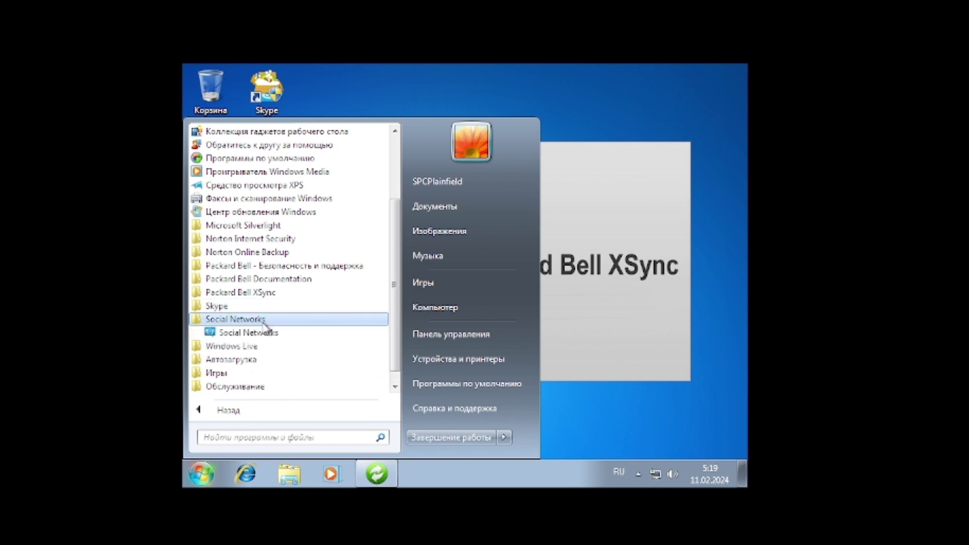
left_click(247, 333)
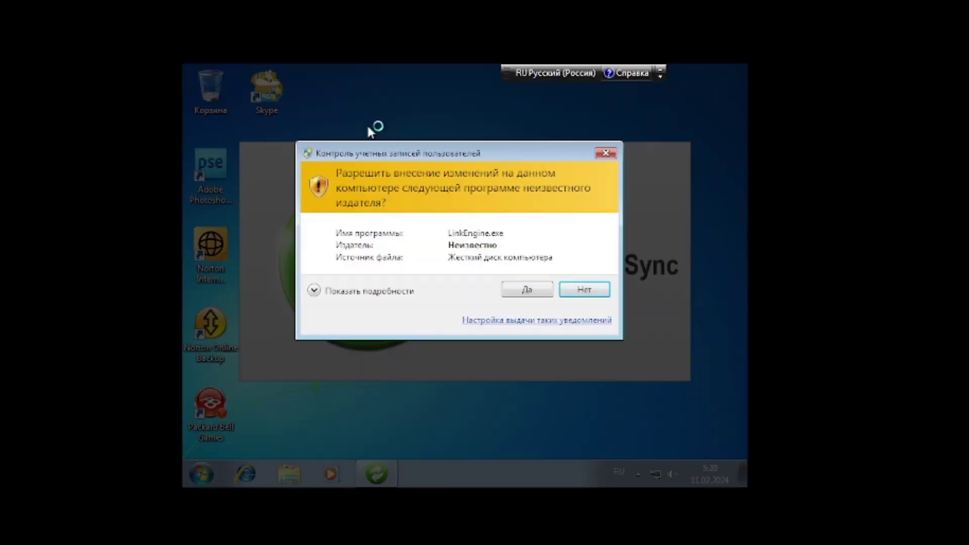
Step: Allow LinkEngine.exe to make changes and dismiss the Packard Bell XSync message
left_click(529, 291)
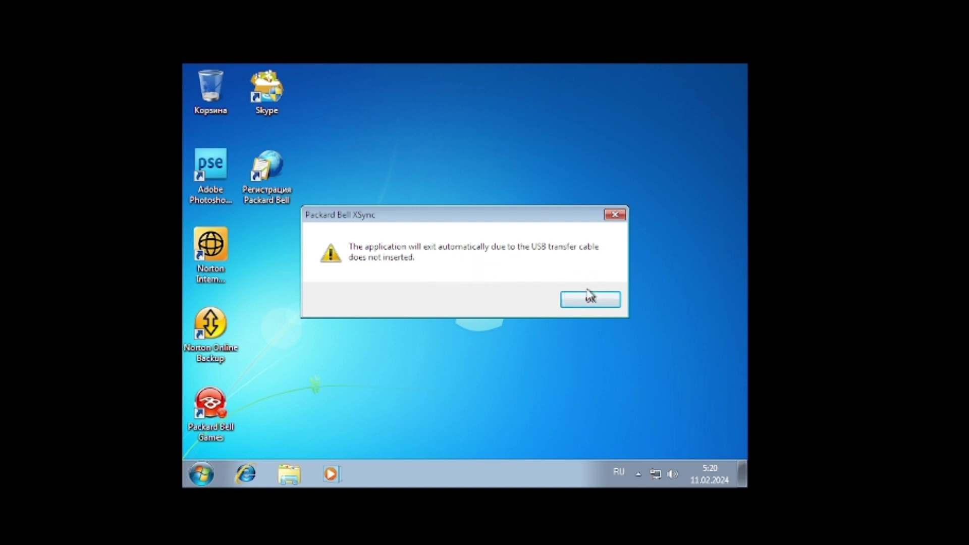
left_click(617, 305)
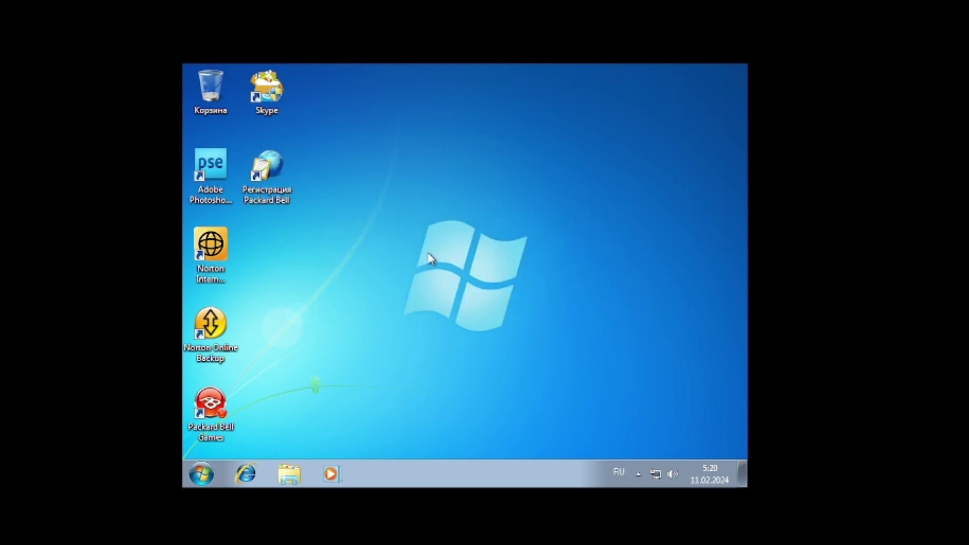
Step: Browse drive OS (C:) to the Windows\Web\Wallpaper folder and inspect the PackardBell01 image
left_click(205, 472)
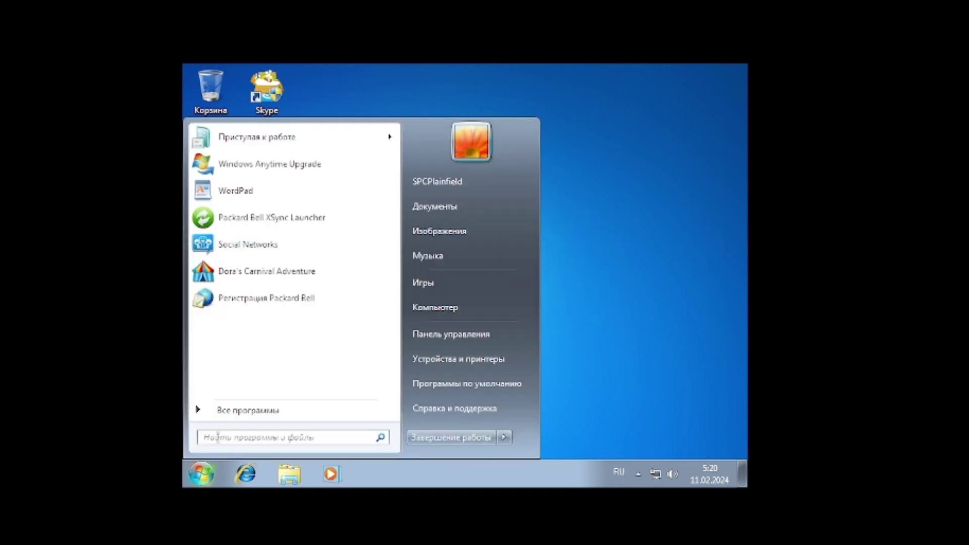
left_click(240, 414)
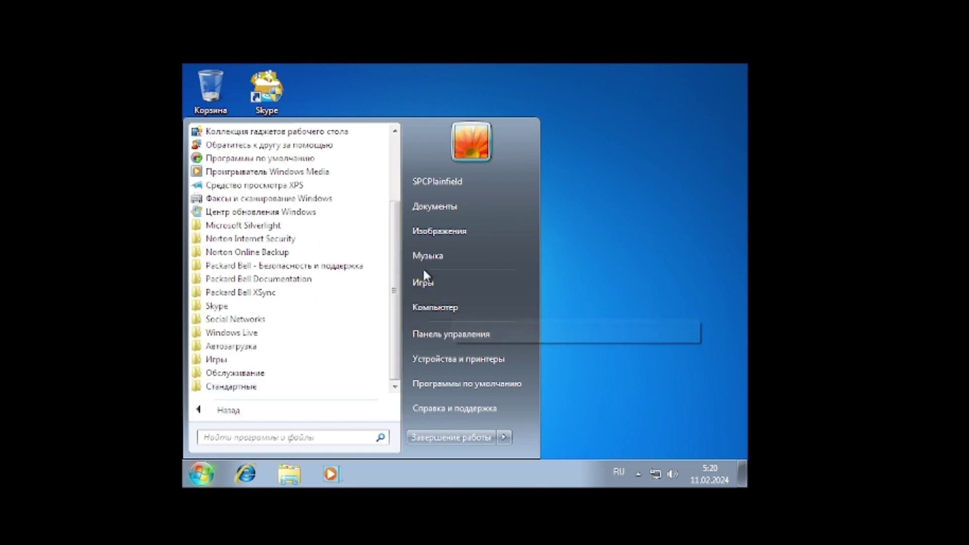
left_click(437, 300)
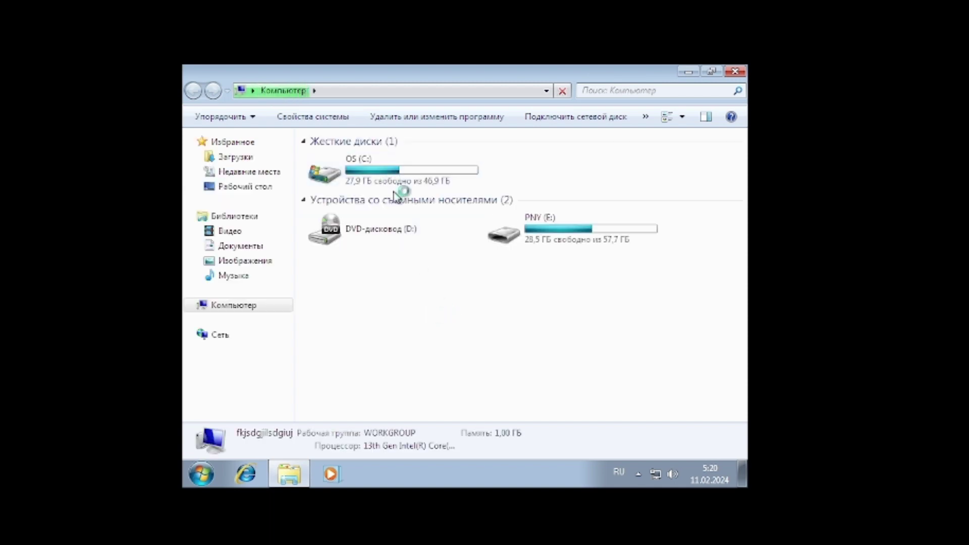
left_click(561, 237)
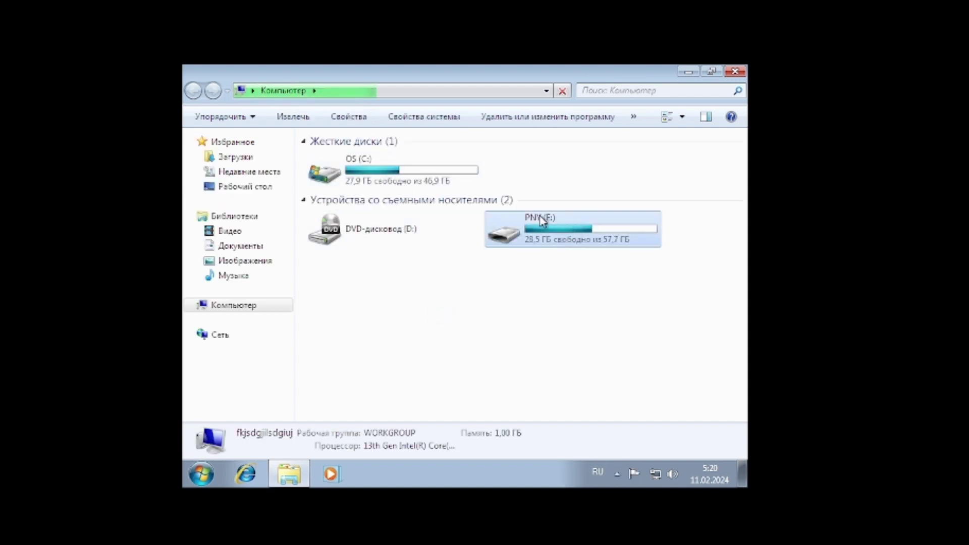
left_click(569, 356)
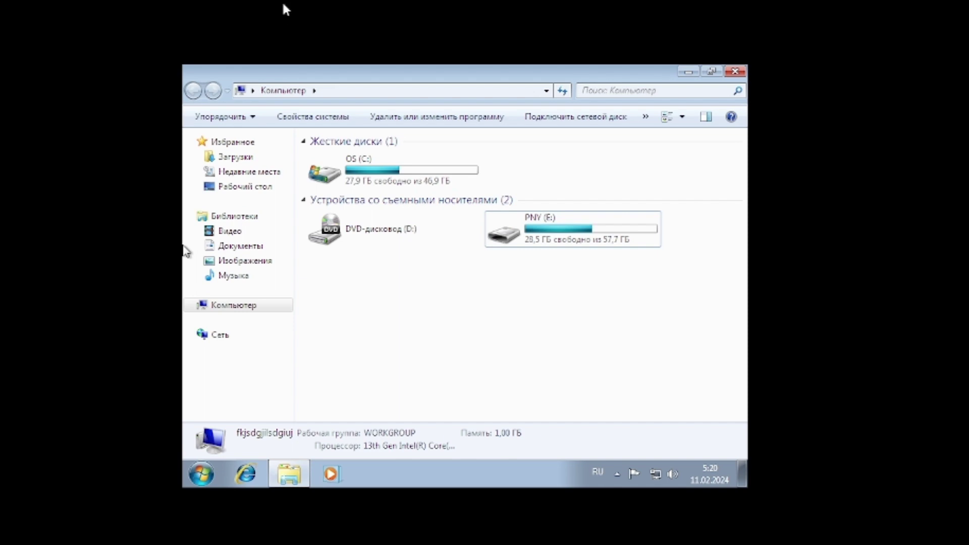
left_click(377, 169)
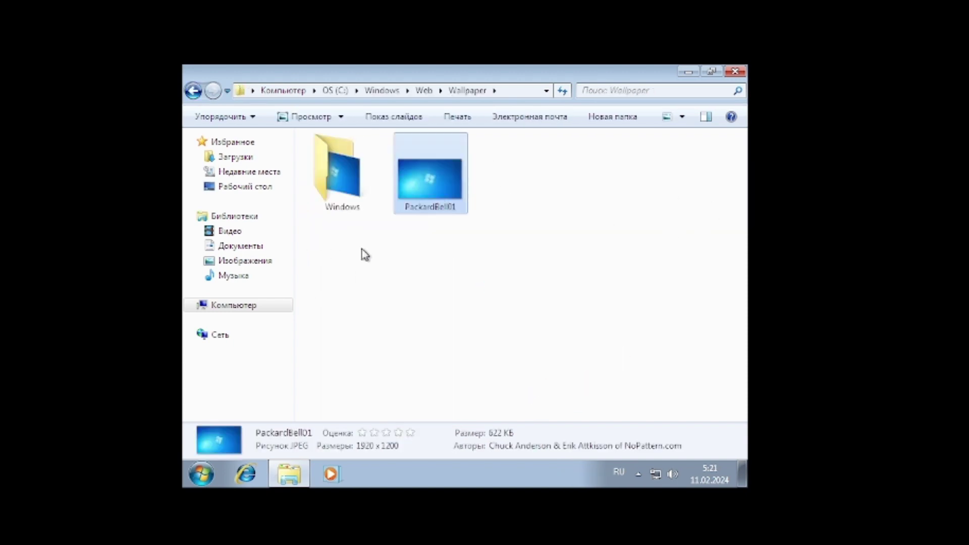
left_click(537, 346)
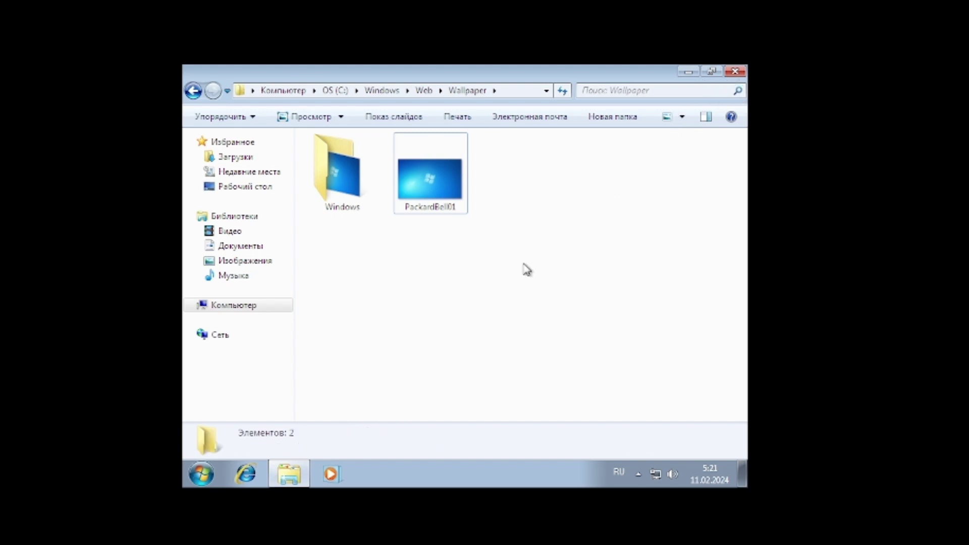
Step: Return to the desktop and shut down Windows
key("super+d")
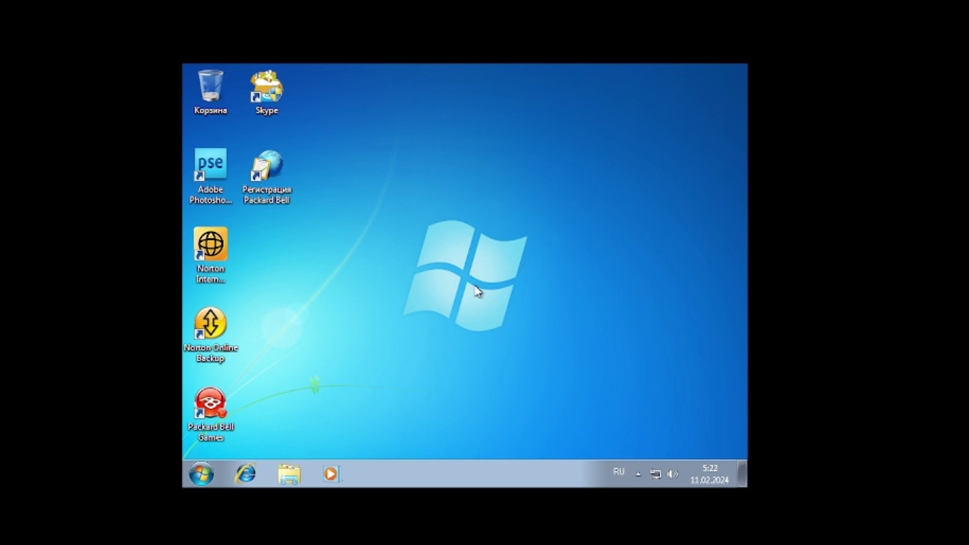
left_click(201, 474)
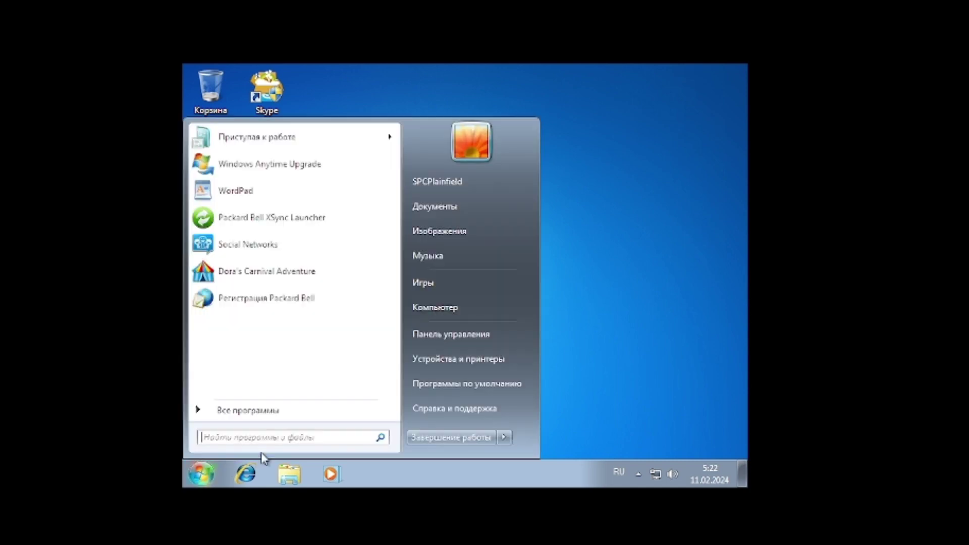
left_click(427, 437)
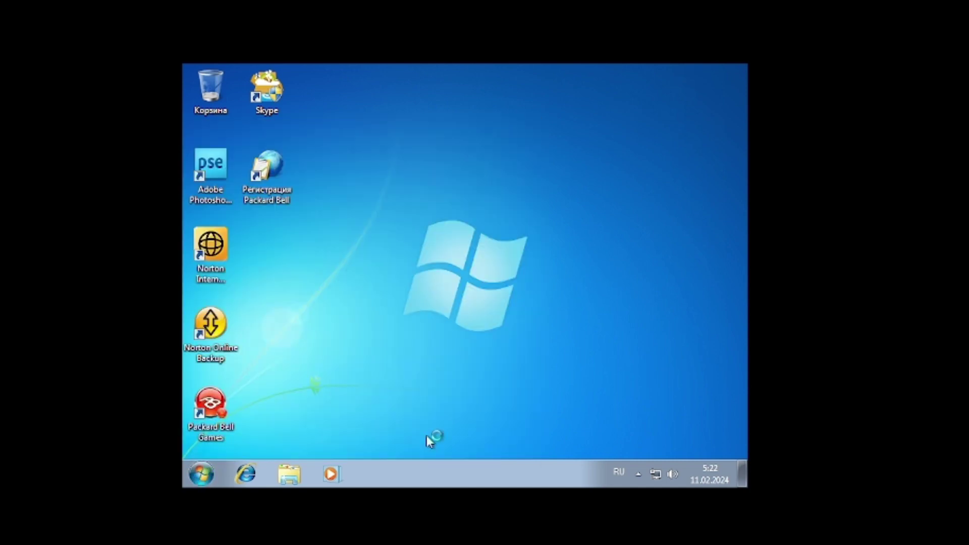